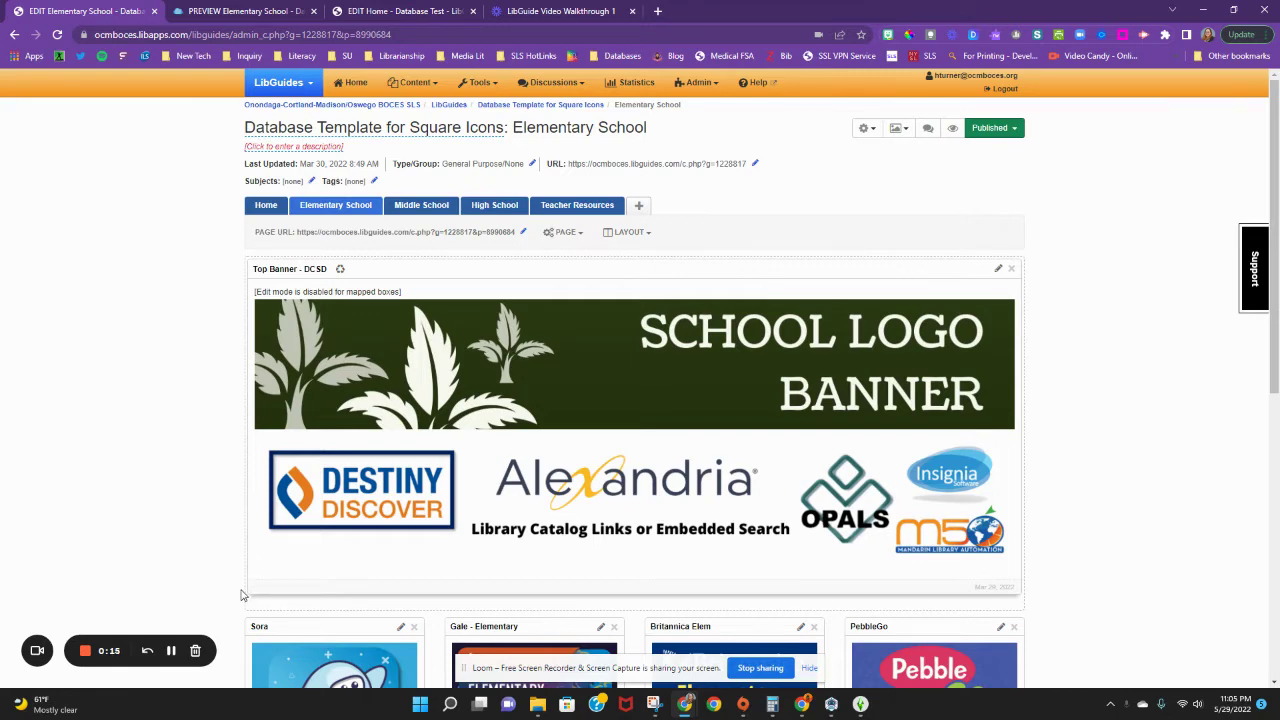
Step: Open the guide's Home page in edit view and examine its top banner, four library icon boxes and librarian contact box
{"action": "left_click", "coordinate": [266, 205]}
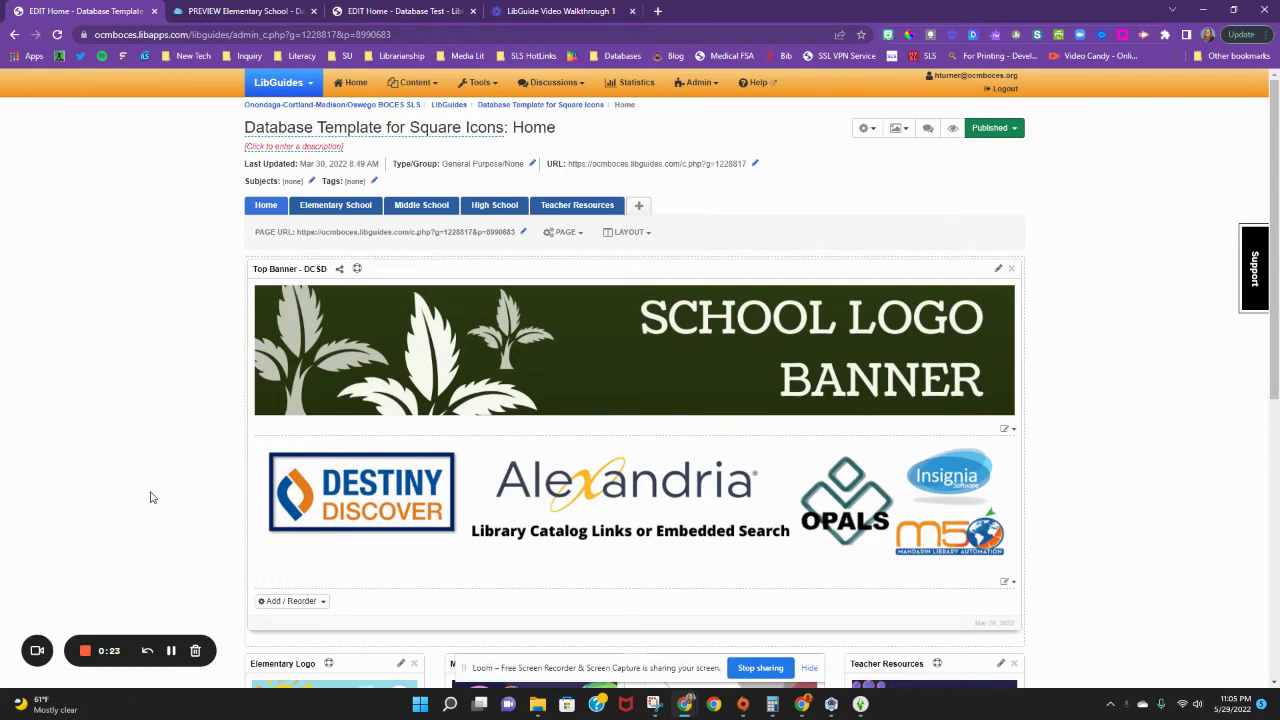
{"action": "scroll", "coordinate": [346, 510], "scroll_direction": "down", "scroll_amount": 1}
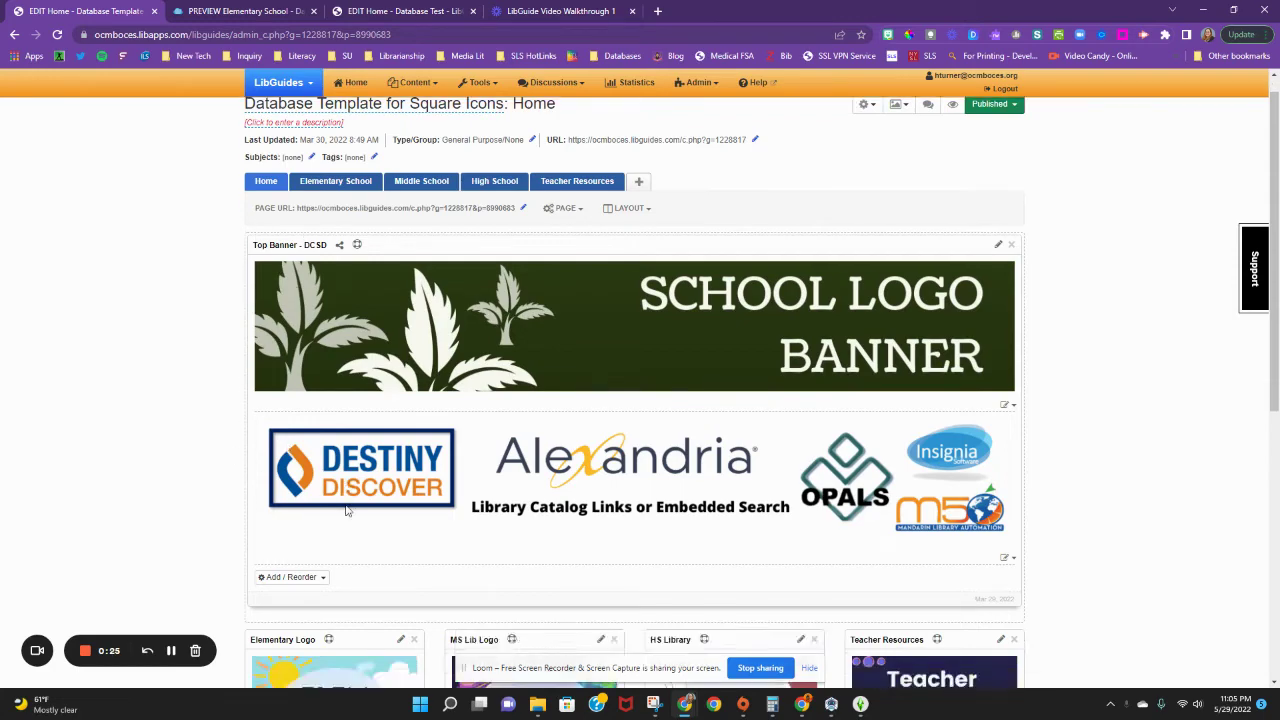
{"action": "scroll", "coordinate": [346, 510], "scroll_direction": "down", "scroll_amount": 5}
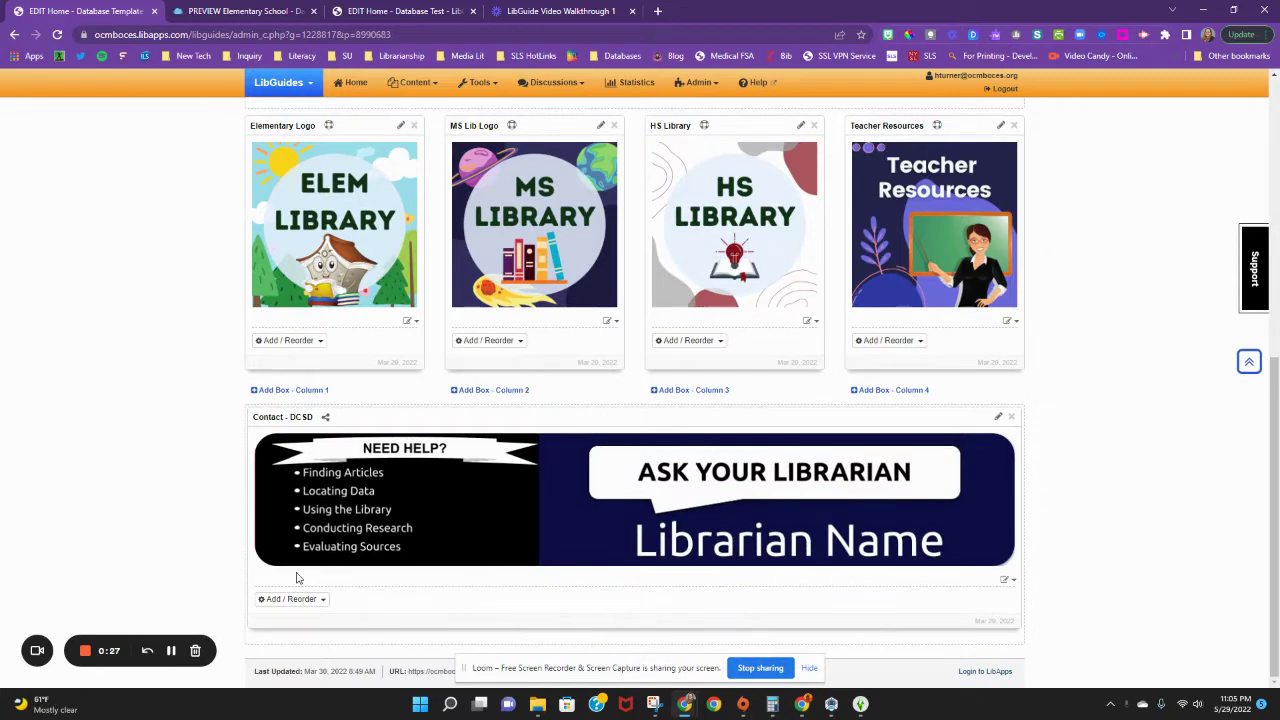
{"action": "scroll", "coordinate": [337, 520], "scroll_direction": "up", "scroll_amount": 2}
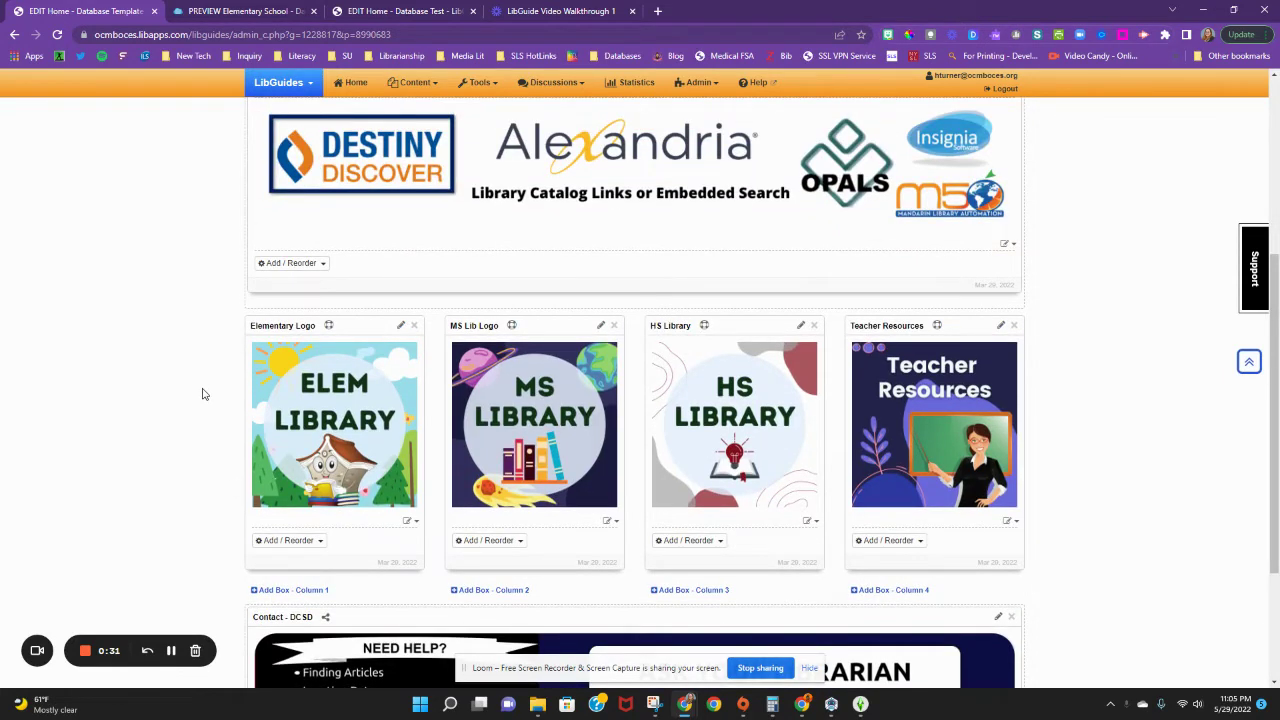
{"action": "scroll", "coordinate": [202, 394], "scroll_direction": "up", "scroll_amount": 3}
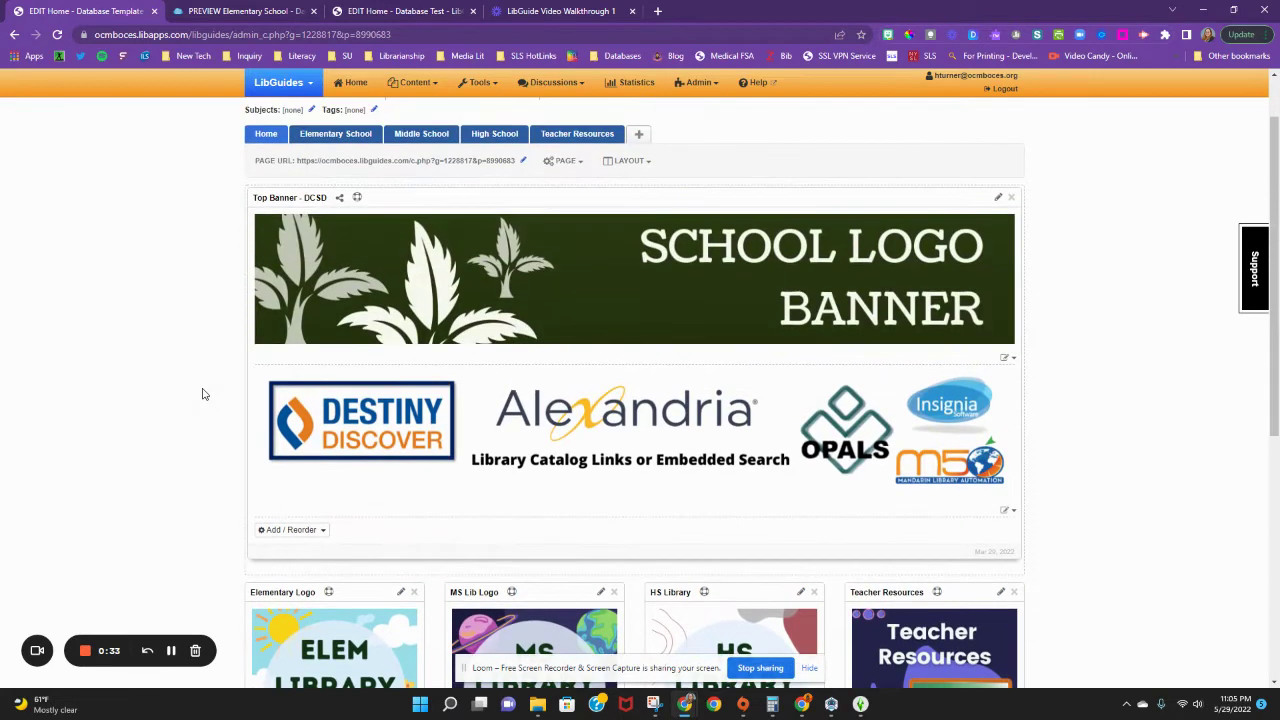
{"action": "scroll", "coordinate": [202, 394], "scroll_direction": "down", "scroll_amount": 2}
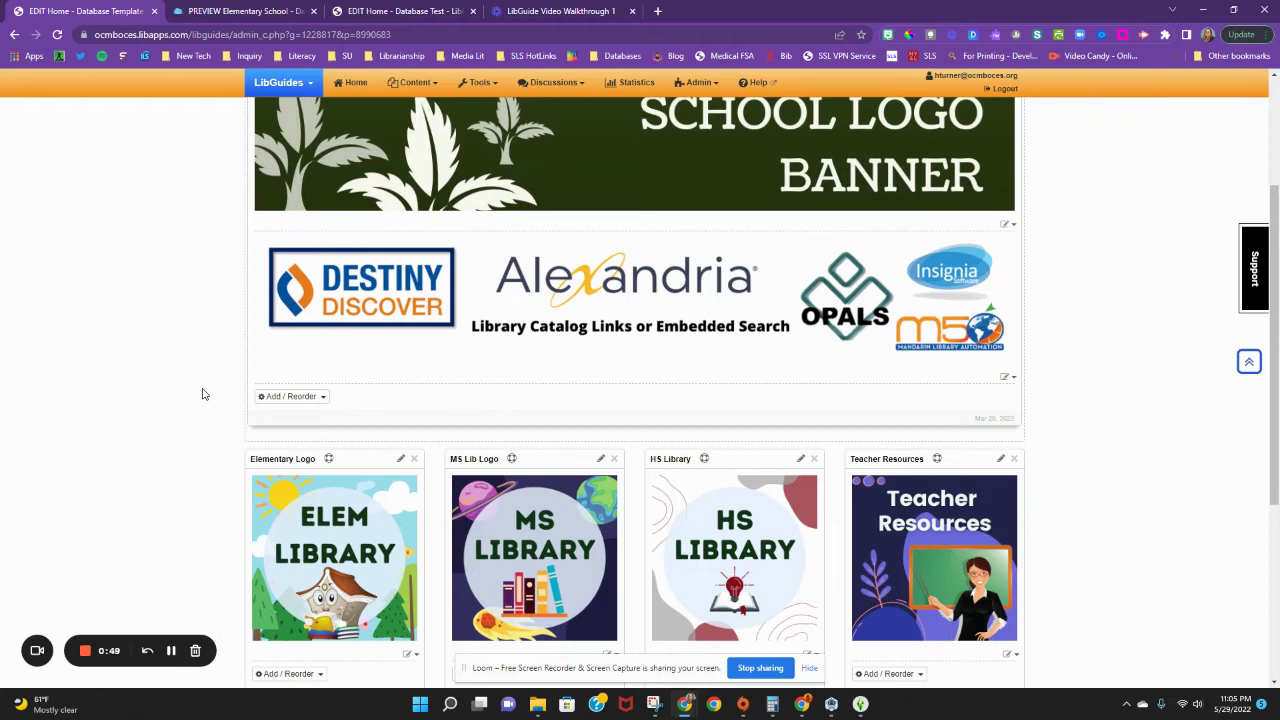
{"action": "scroll", "coordinate": [202, 394], "scroll_direction": "up", "scroll_amount": 3}
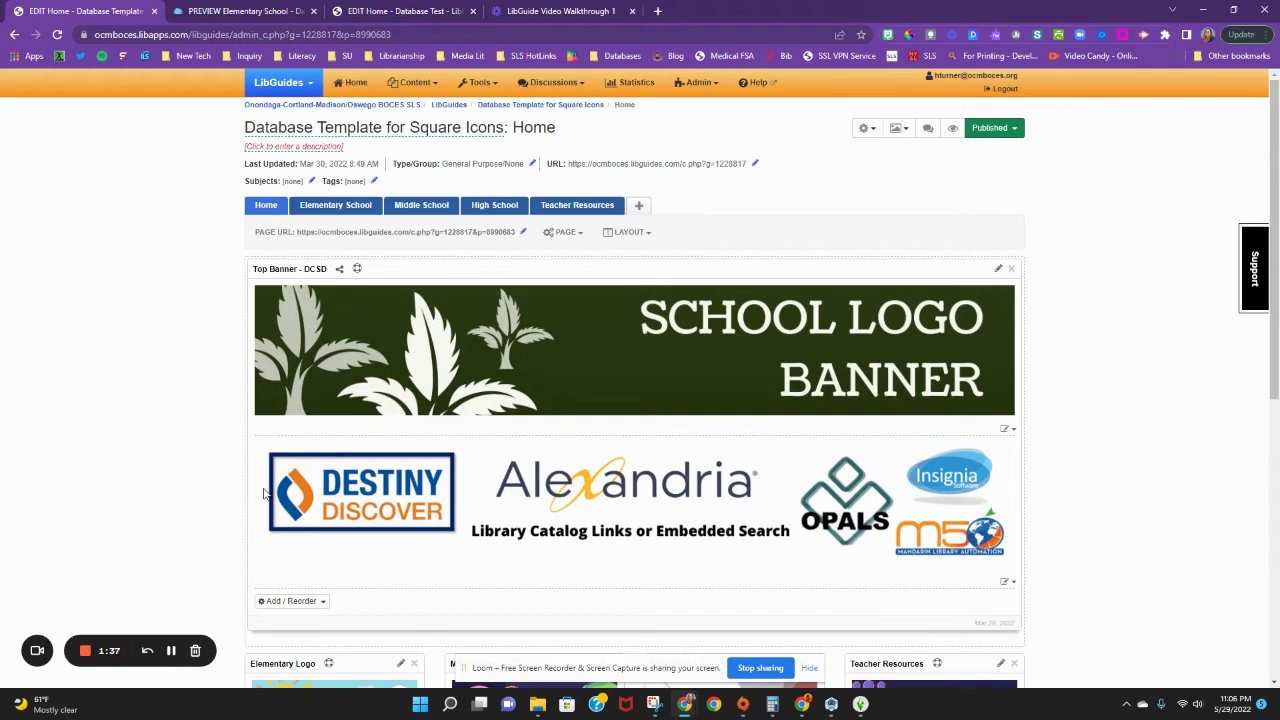
{"action": "scroll", "coordinate": [202, 493], "scroll_direction": "down", "scroll_amount": 1}
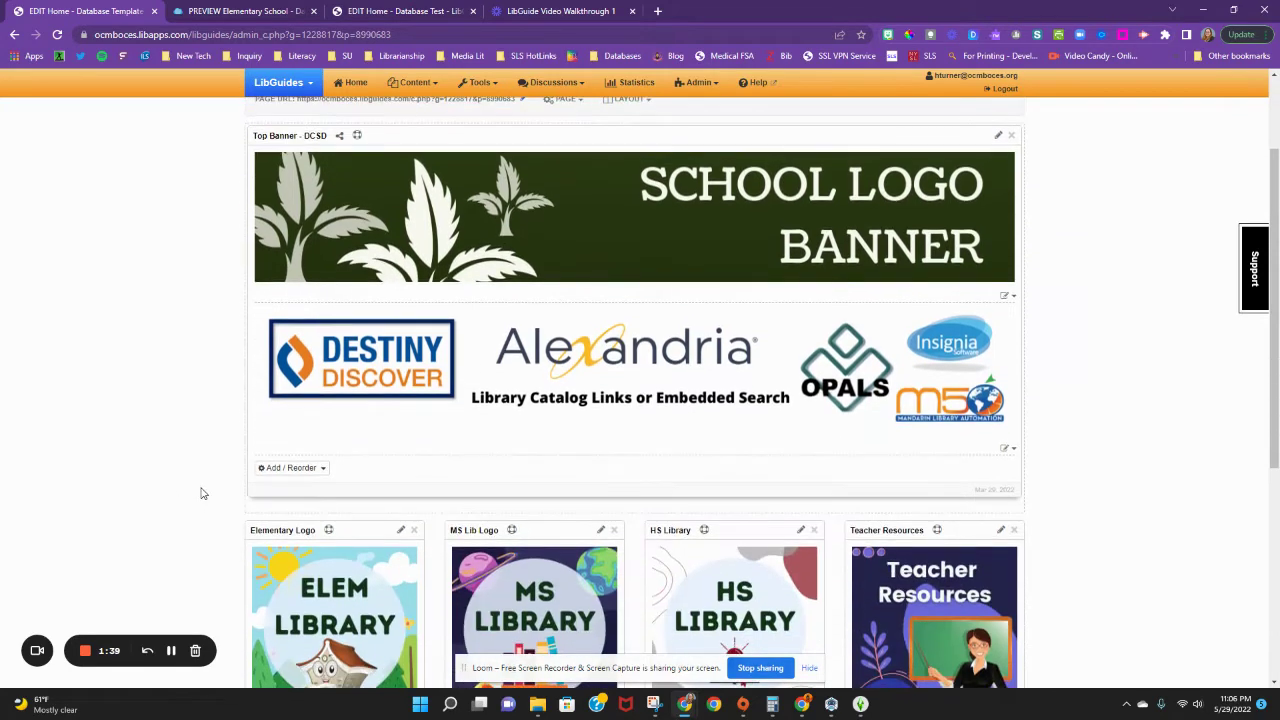
{"action": "scroll", "coordinate": [202, 493], "scroll_direction": "down", "scroll_amount": 2}
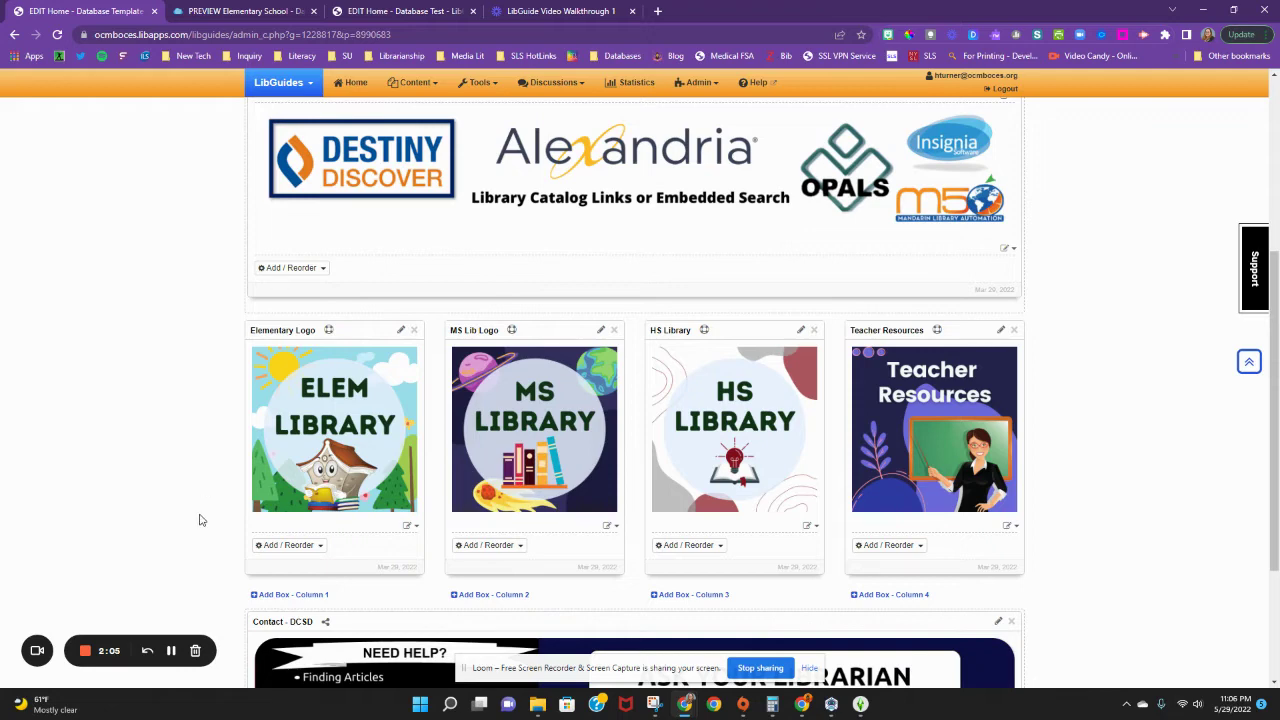
{"action": "scroll", "coordinate": [200, 518], "scroll_direction": "up", "scroll_amount": 1}
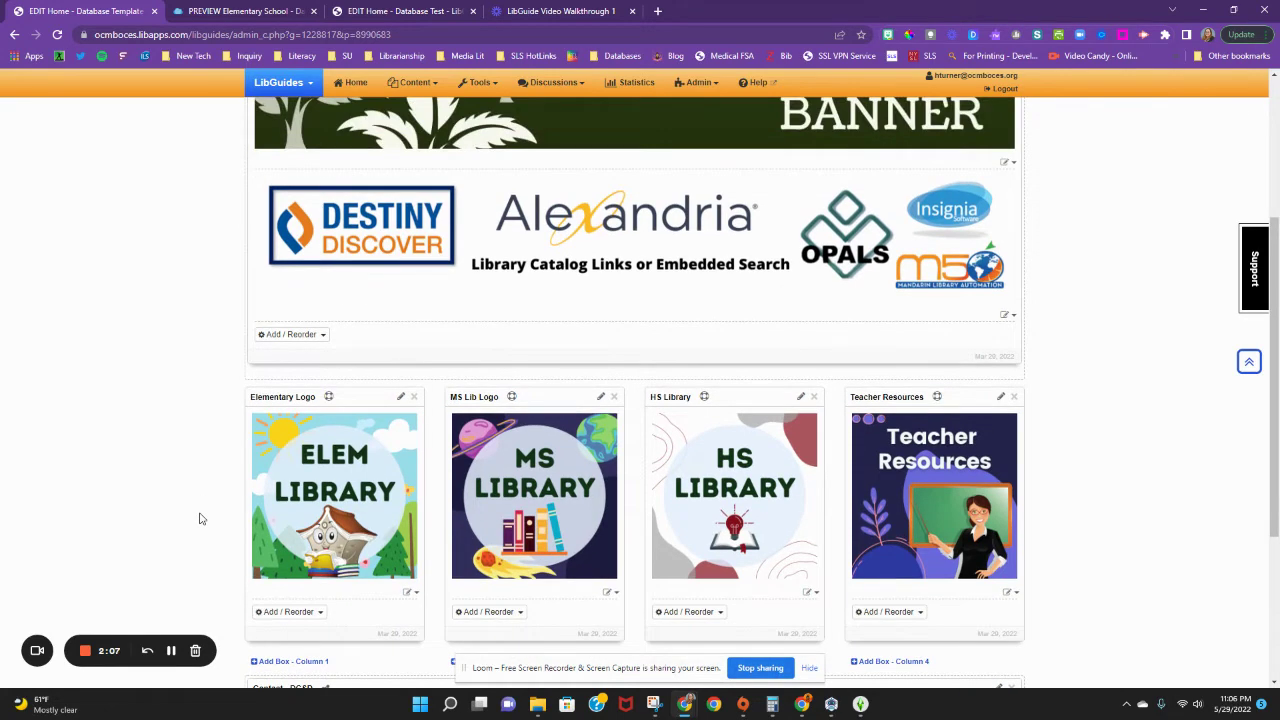
{"action": "scroll", "coordinate": [200, 518], "scroll_direction": "up", "scroll_amount": 1}
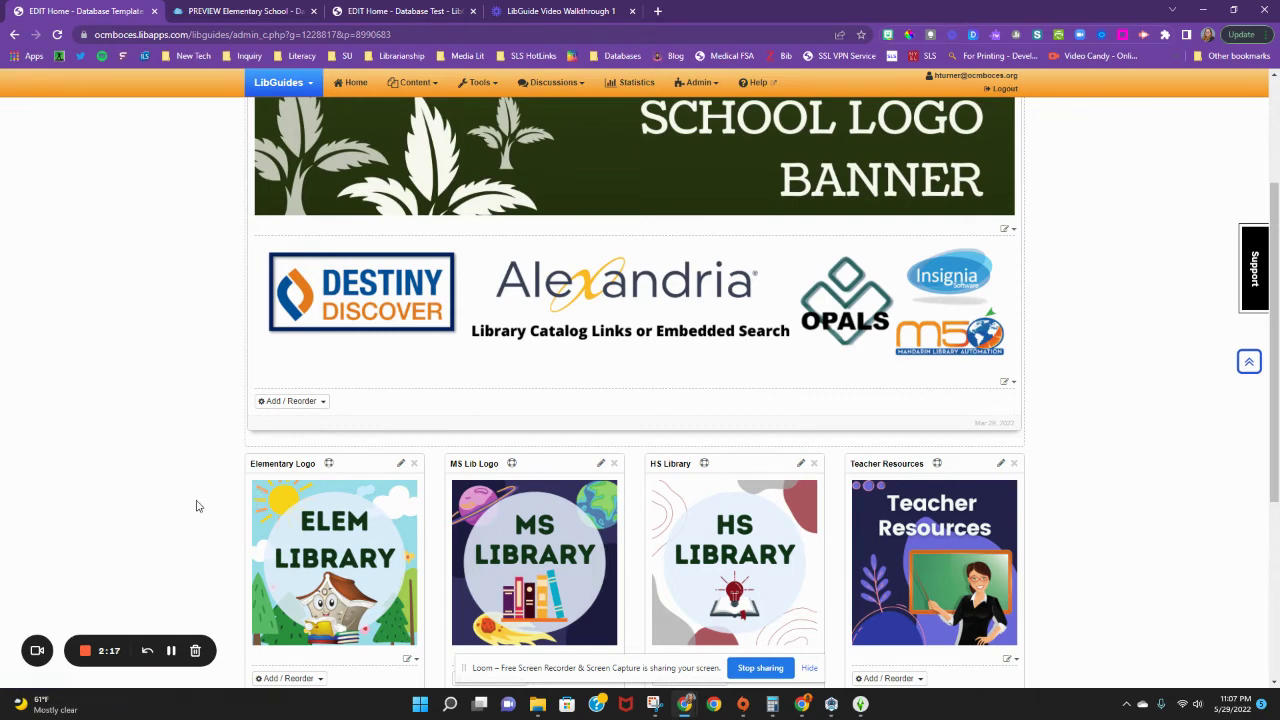
{"action": "scroll", "coordinate": [197, 506], "scroll_direction": "up", "scroll_amount": 2}
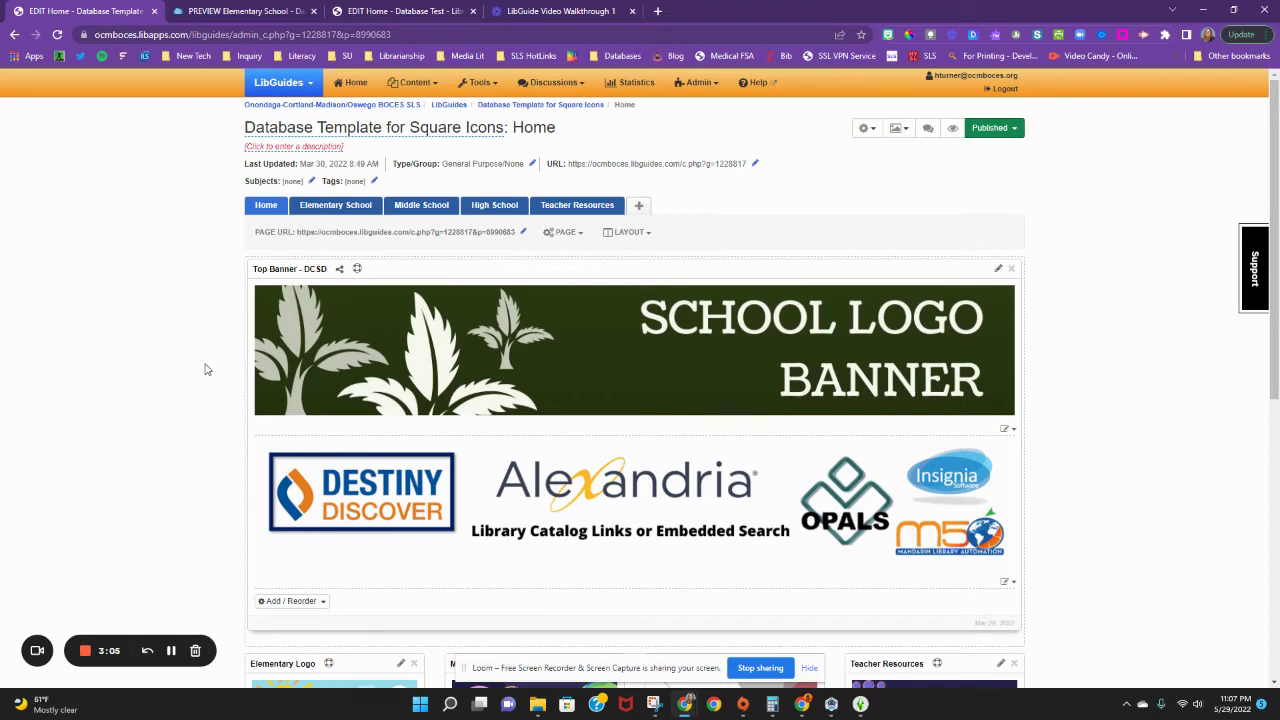
{"action": "scroll", "coordinate": [205, 385], "scroll_direction": "down", "scroll_amount": 2}
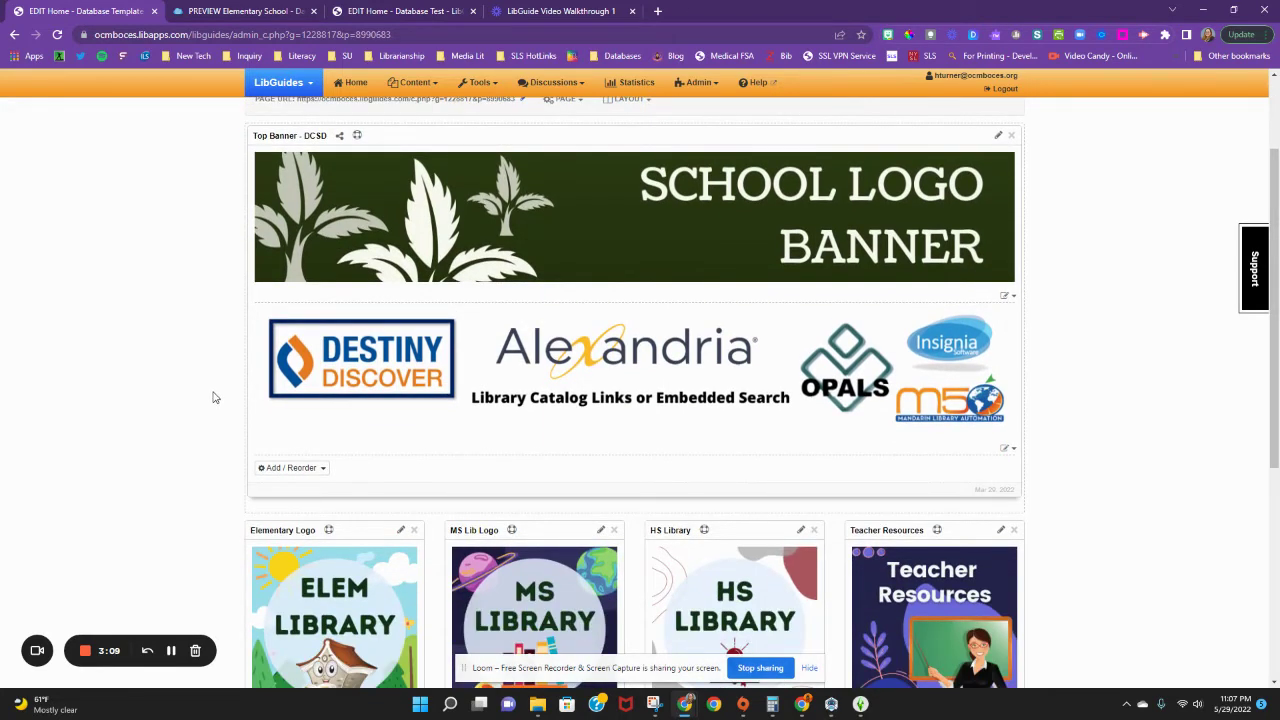
{"action": "scroll", "coordinate": [145, 435], "scroll_direction": "down", "scroll_amount": 5}
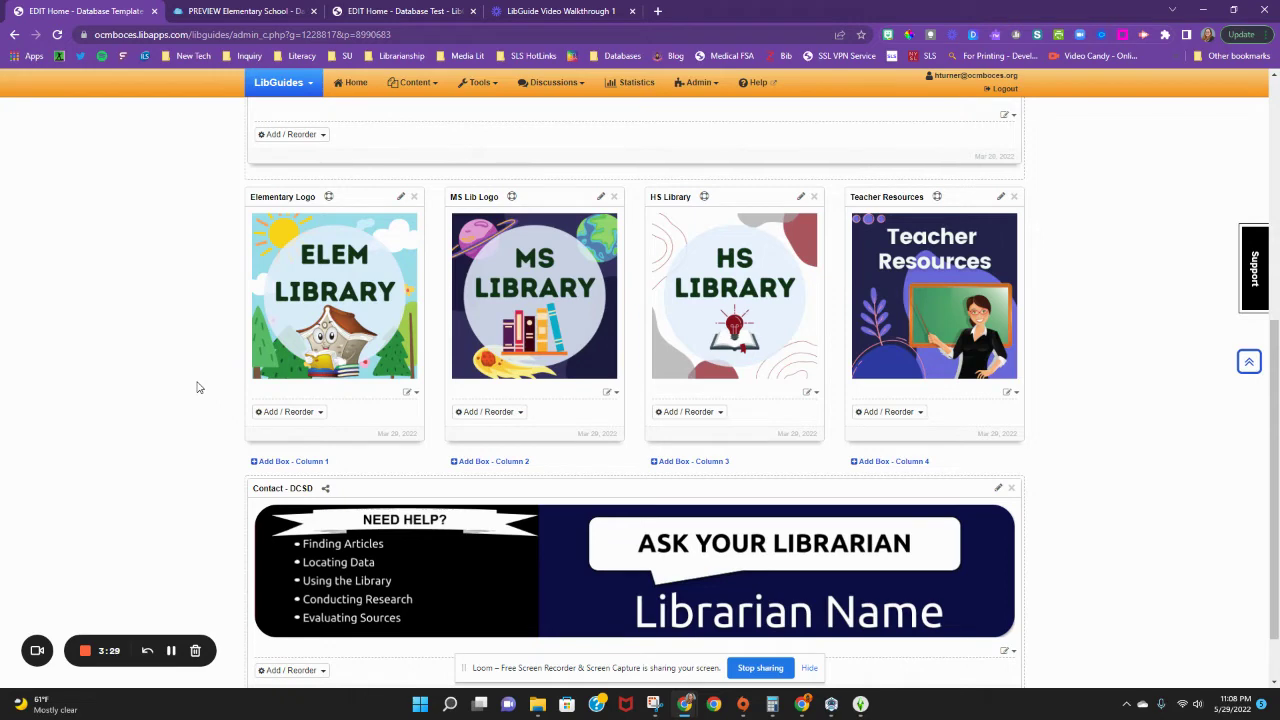
{"action": "scroll", "coordinate": [198, 387], "scroll_direction": "down", "scroll_amount": 1}
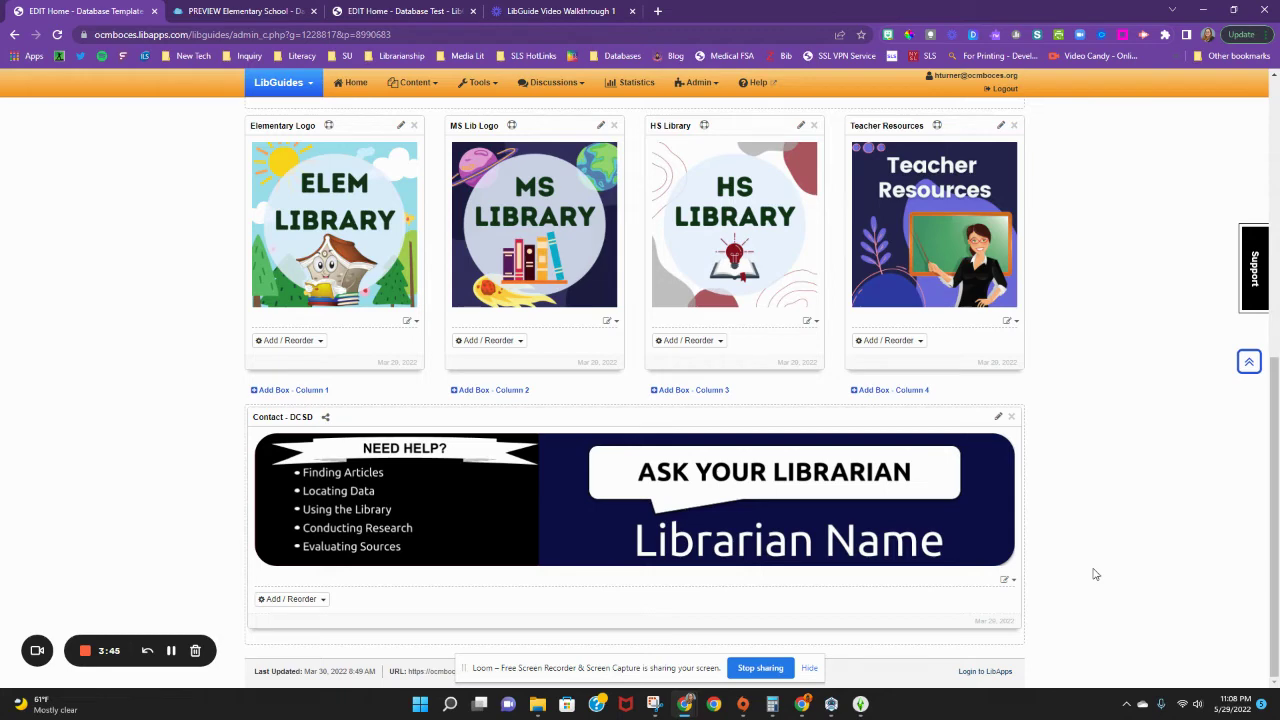
{"action": "scroll", "coordinate": [1104, 472], "scroll_direction": "up", "scroll_amount": 5}
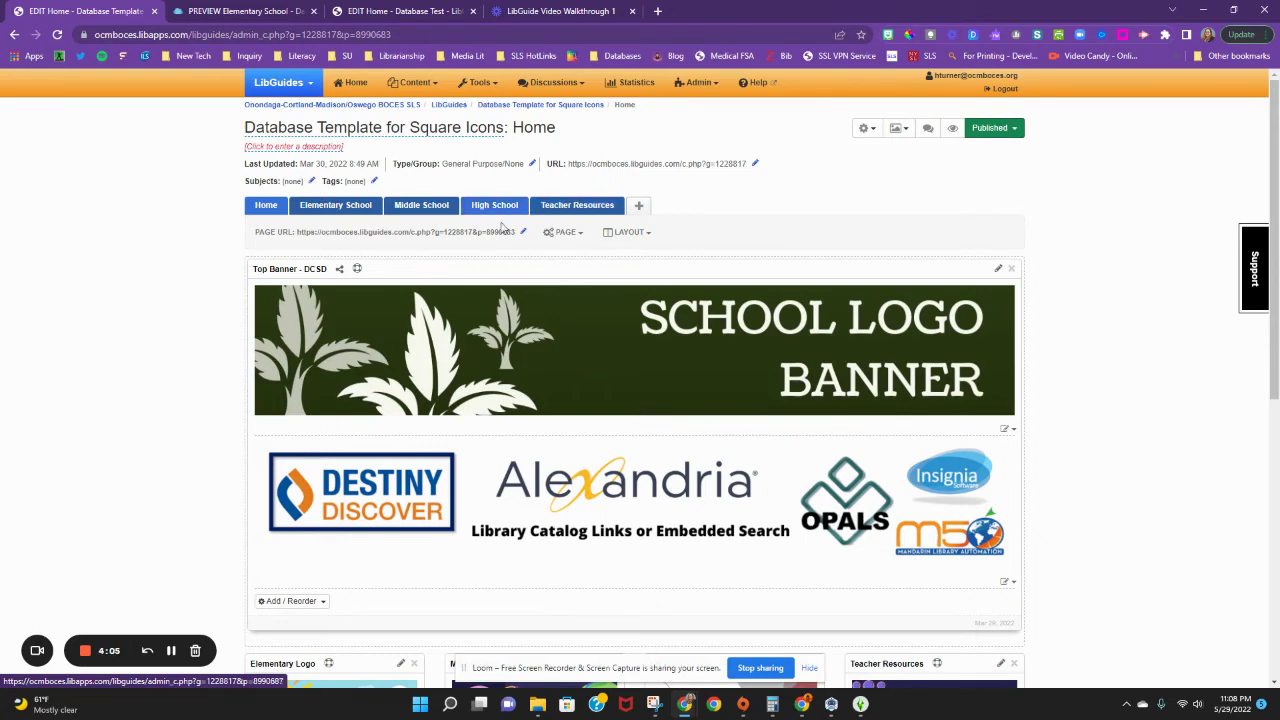
Step: Preview the Home page and review its layout down to the contact box, and bring up the existing Elementary School preview
{"action": "left_click", "coordinate": [955, 135]}
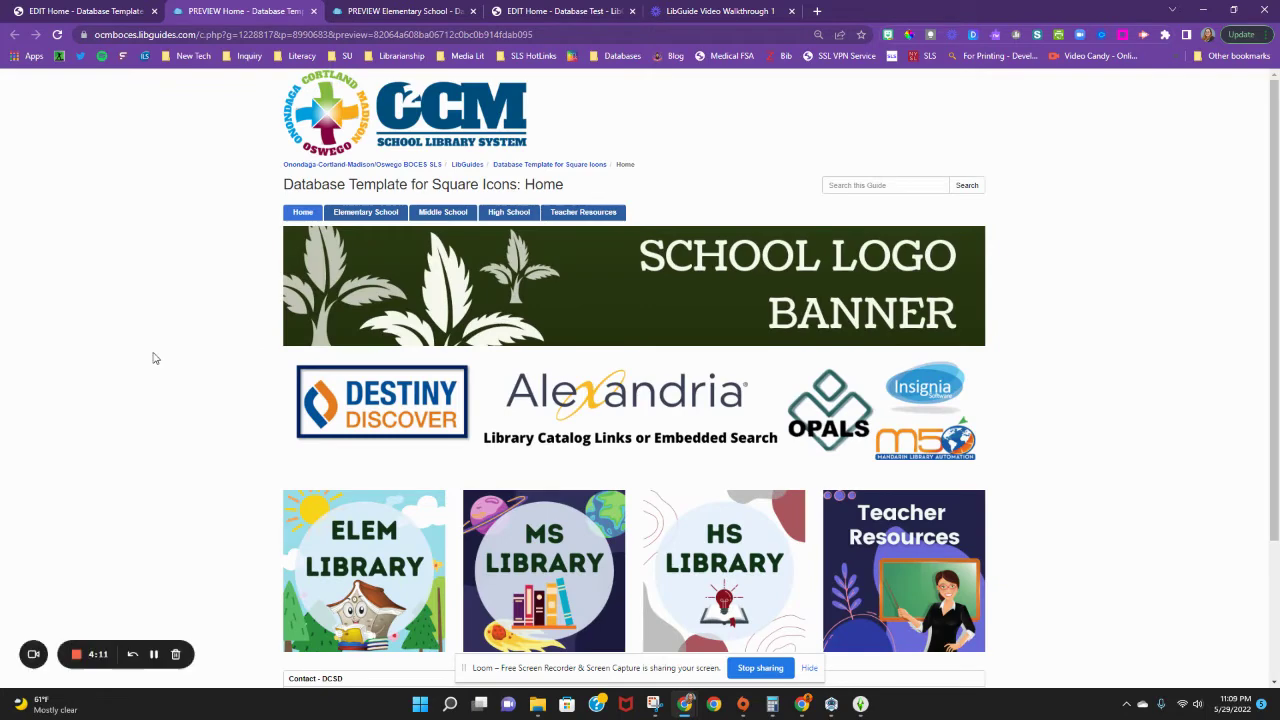
{"action": "scroll", "coordinate": [154, 362], "scroll_direction": "down", "scroll_amount": 2}
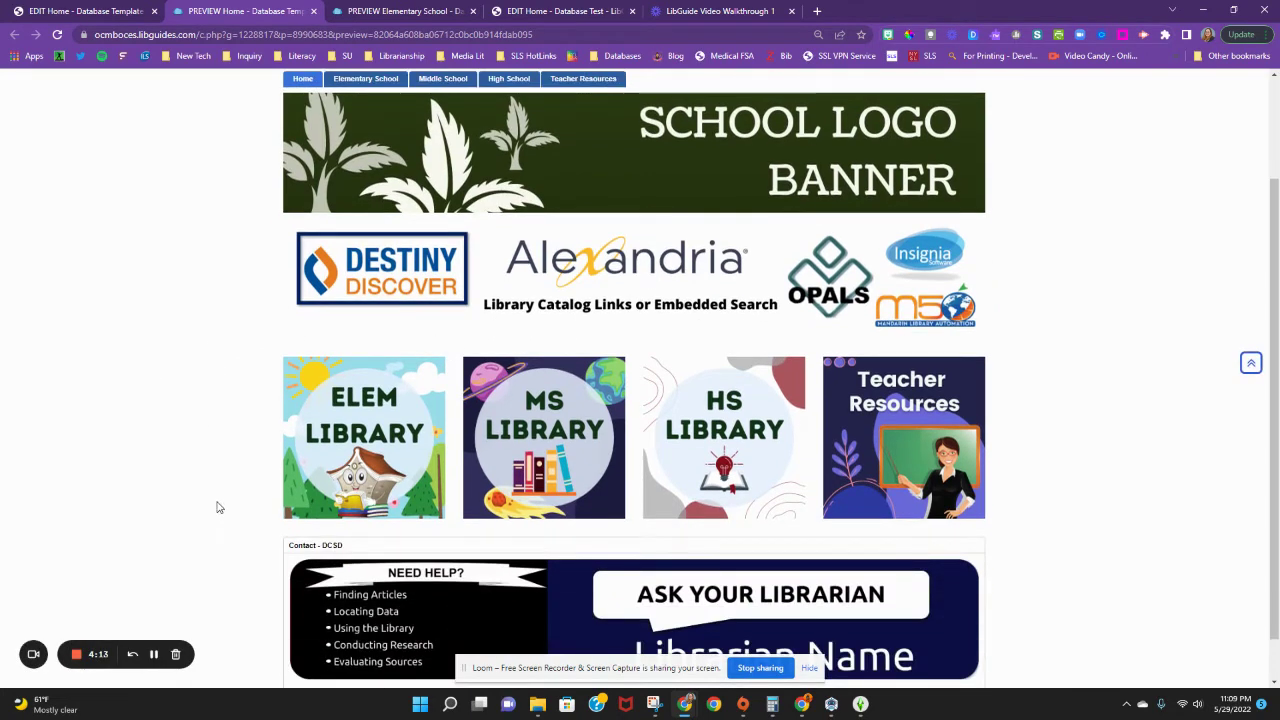
{"action": "scroll", "coordinate": [218, 505], "scroll_direction": "down", "scroll_amount": 1}
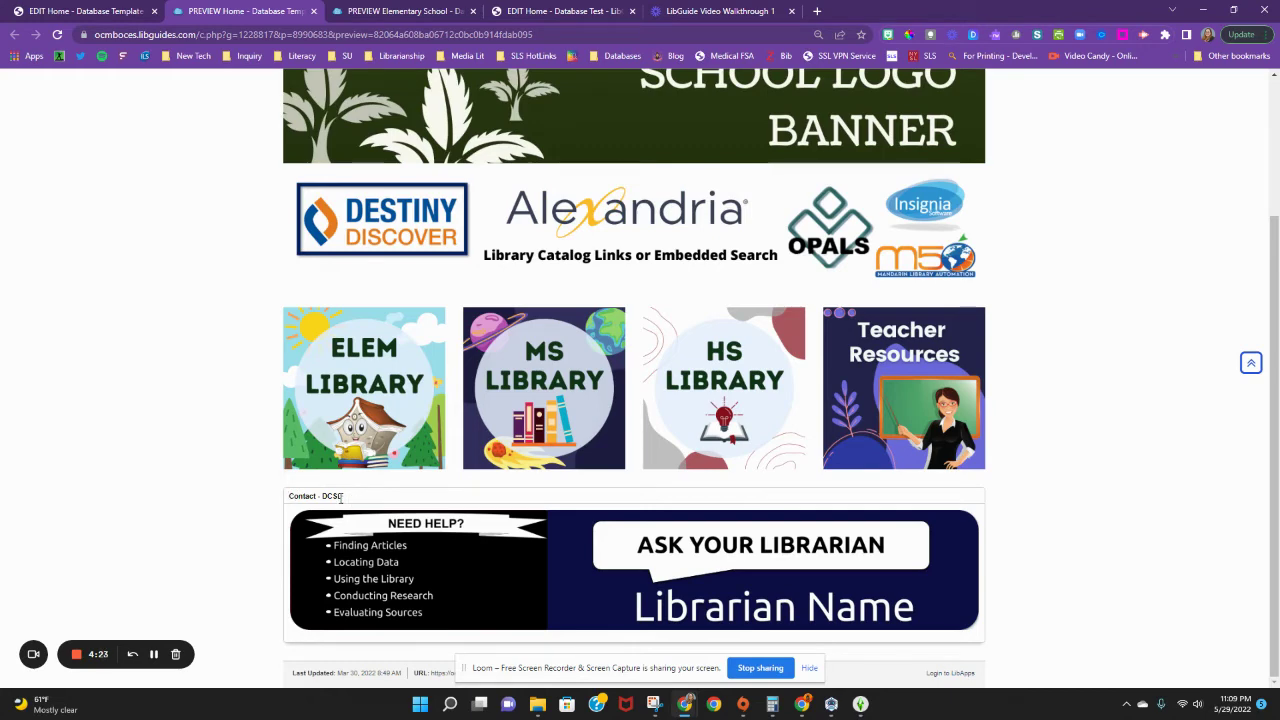
{"action": "scroll", "coordinate": [257, 492], "scroll_direction": "up", "scroll_amount": 1}
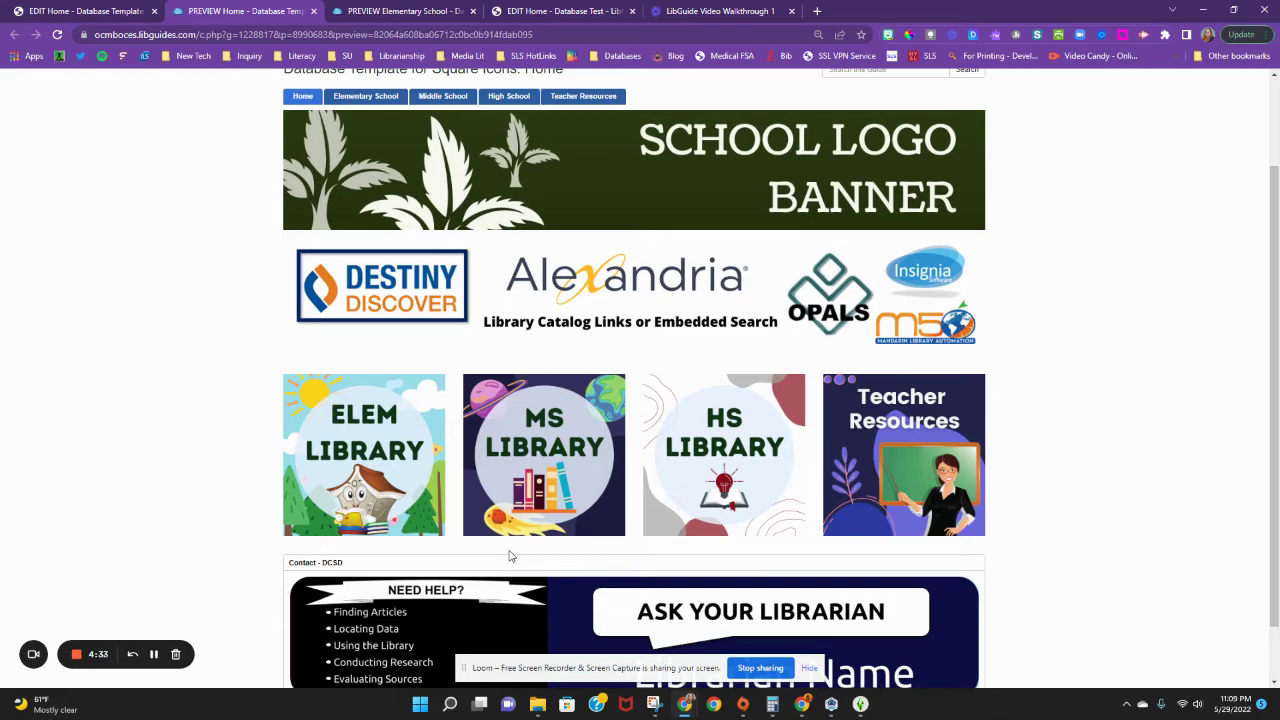
{"action": "scroll", "coordinate": [514, 456], "scroll_direction": "up", "scroll_amount": 2}
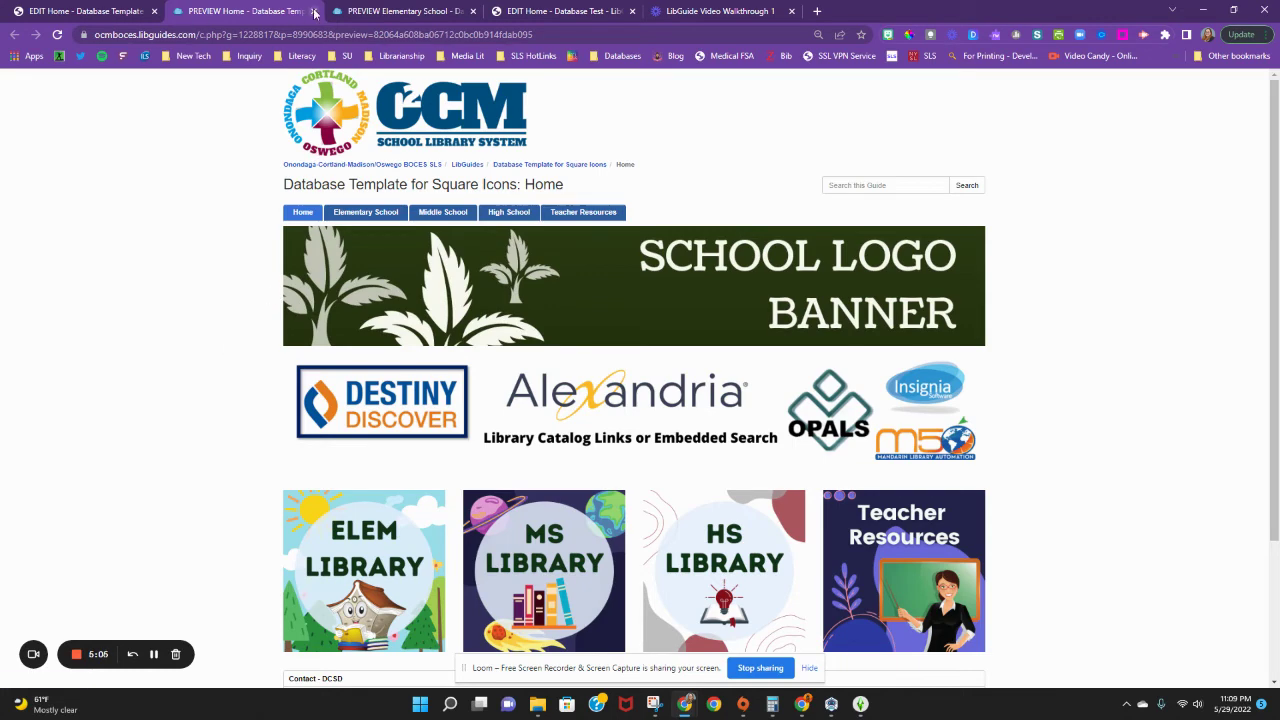
{"action": "left_click", "coordinate": [372, 11]}
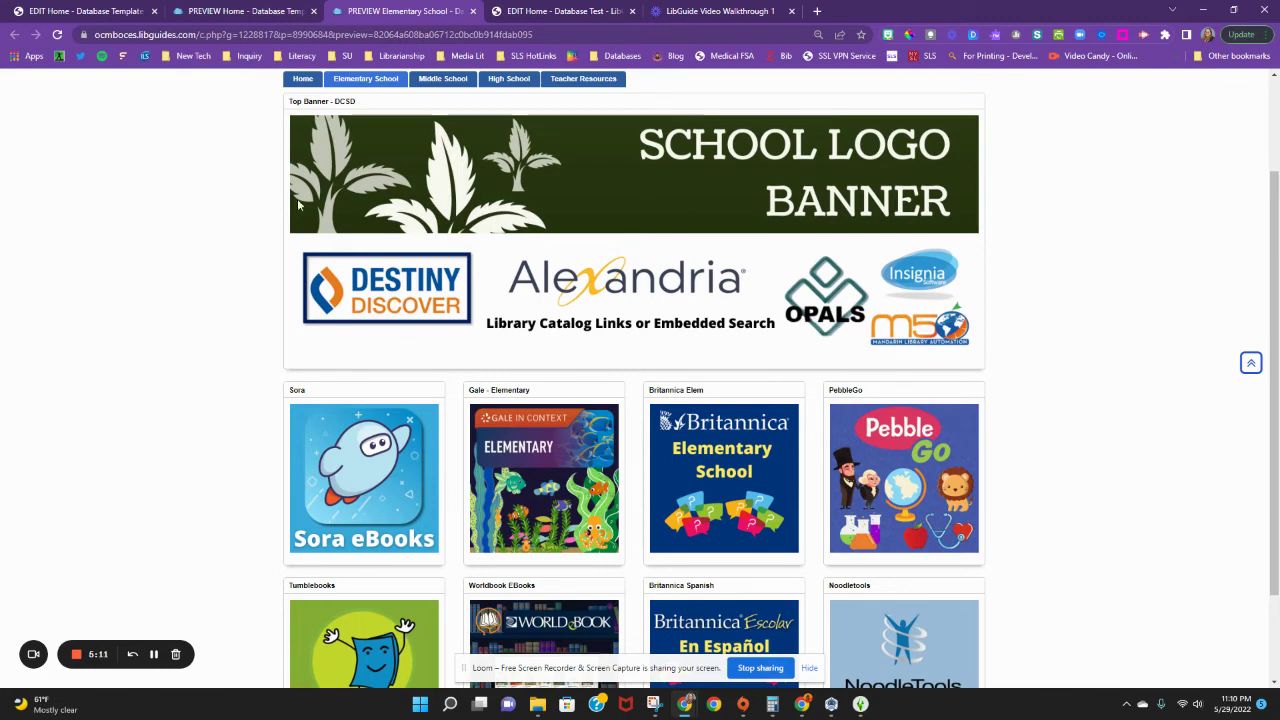
Step: Open the ocmboces.libguides.com site in a new browser tab
{"action": "left_click", "coordinate": [816, 11]}
{"action": "type", "text": "pc"}
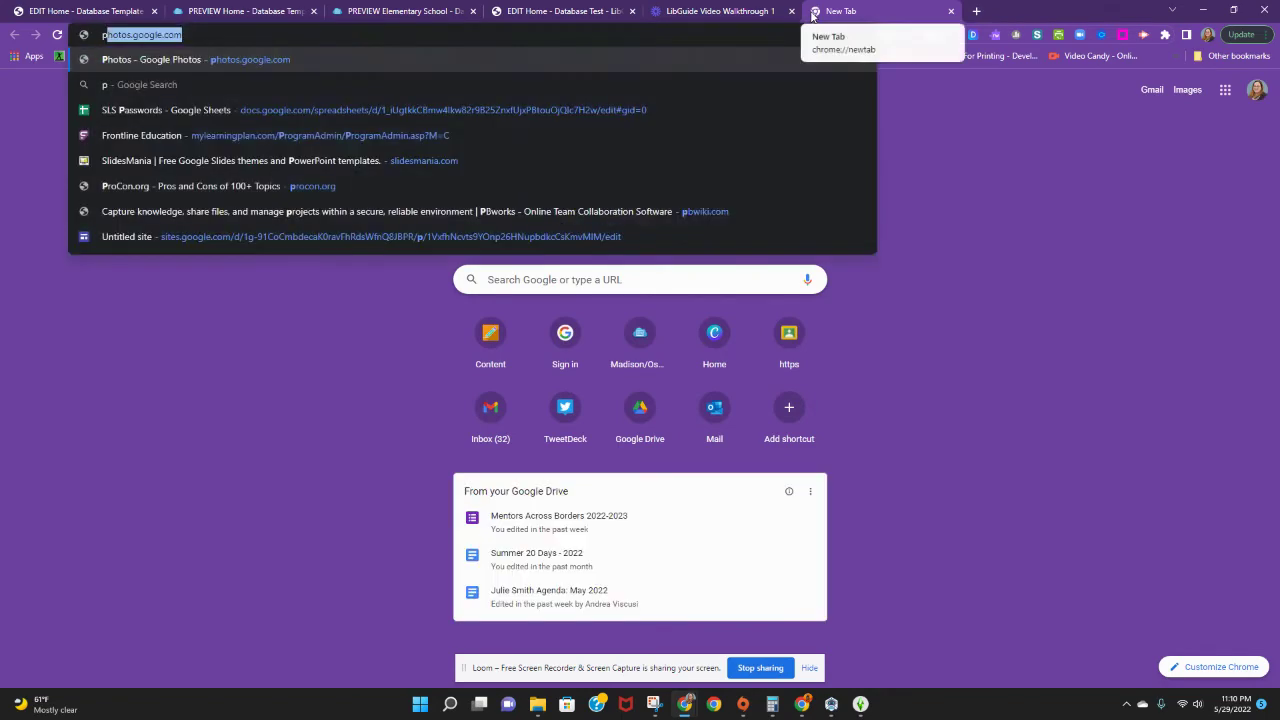
{"action": "key", "text": "BackSpace"}
{"action": "key", "text": "BackSpace"}
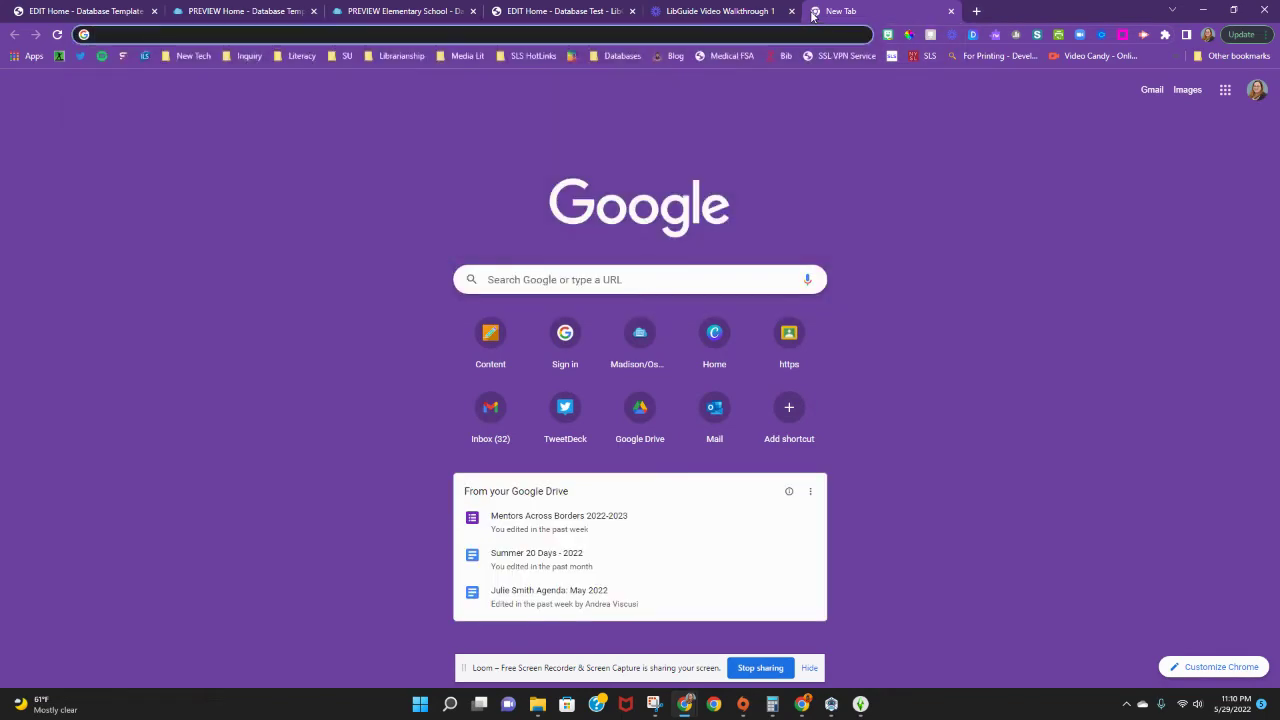
{"action": "type", "text": "ocm"}
{"action": "key", "text": "Return"}
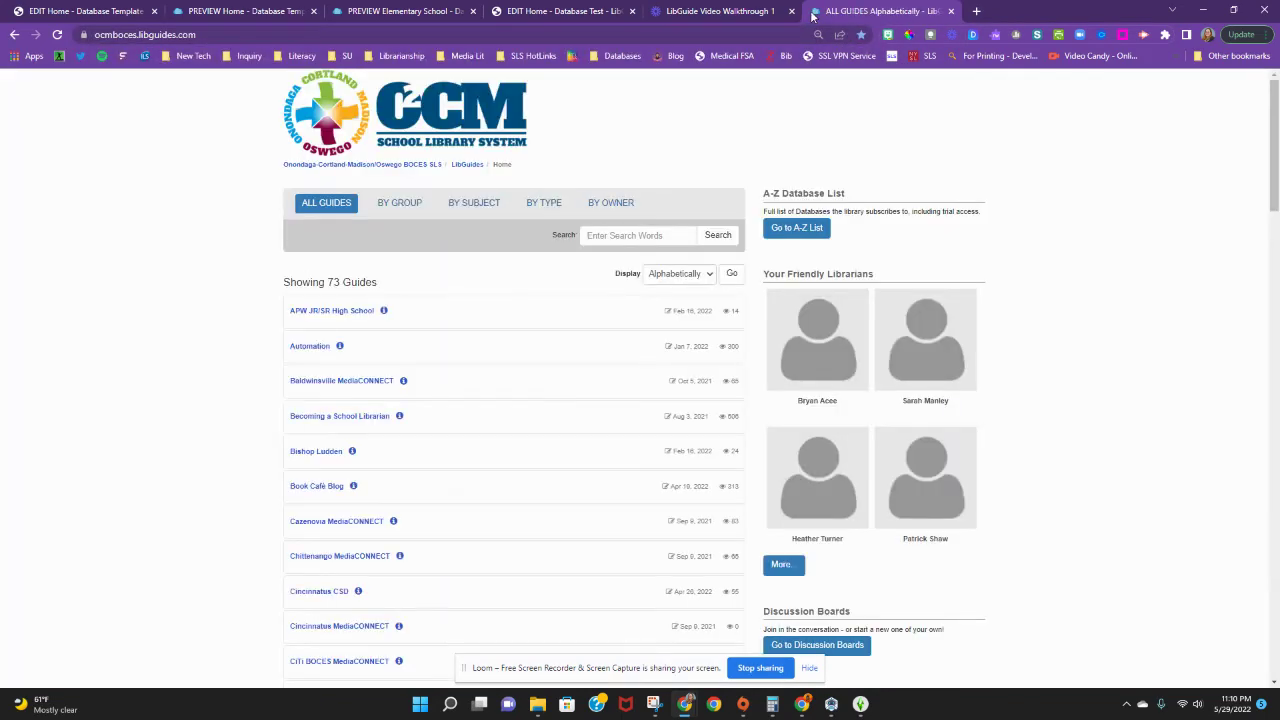
Step: Find the WCSD: Westhill High School guide in the alphabetical list of guides and open it
{"action": "scroll", "coordinate": [398, 461], "scroll_direction": "down", "scroll_amount": 3}
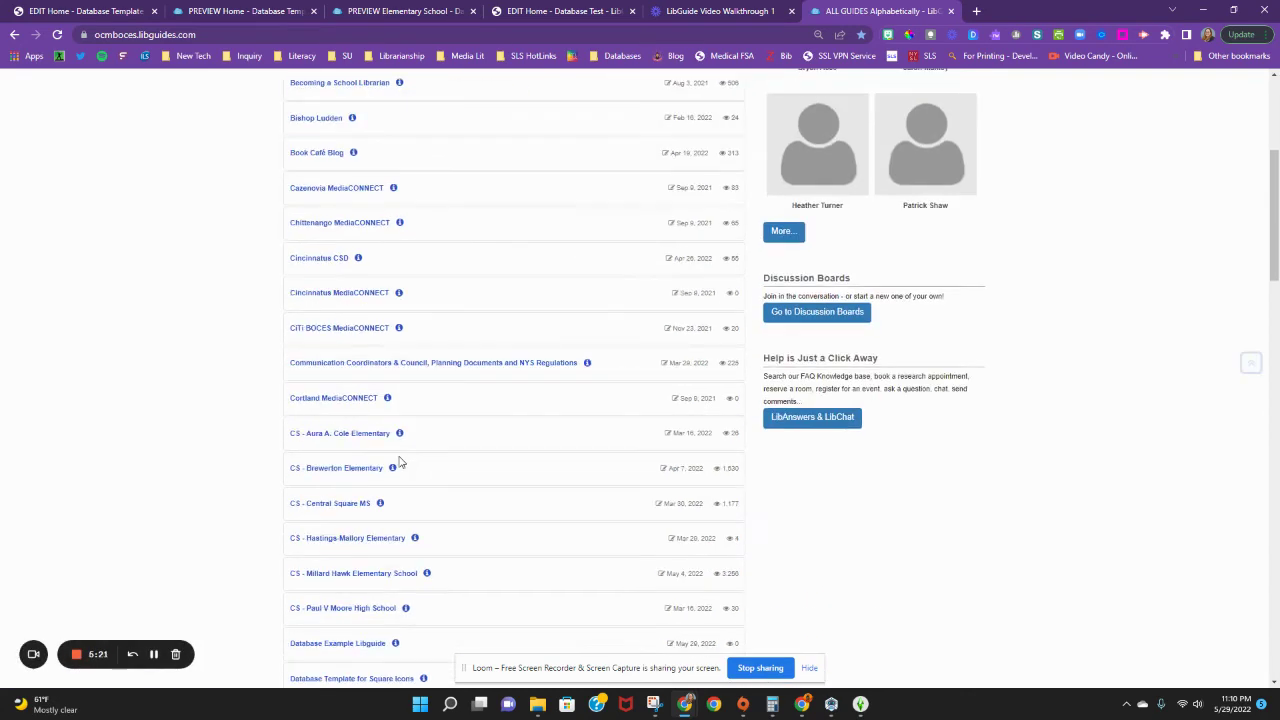
{"action": "scroll", "coordinate": [398, 461], "scroll_direction": "down", "scroll_amount": 15}
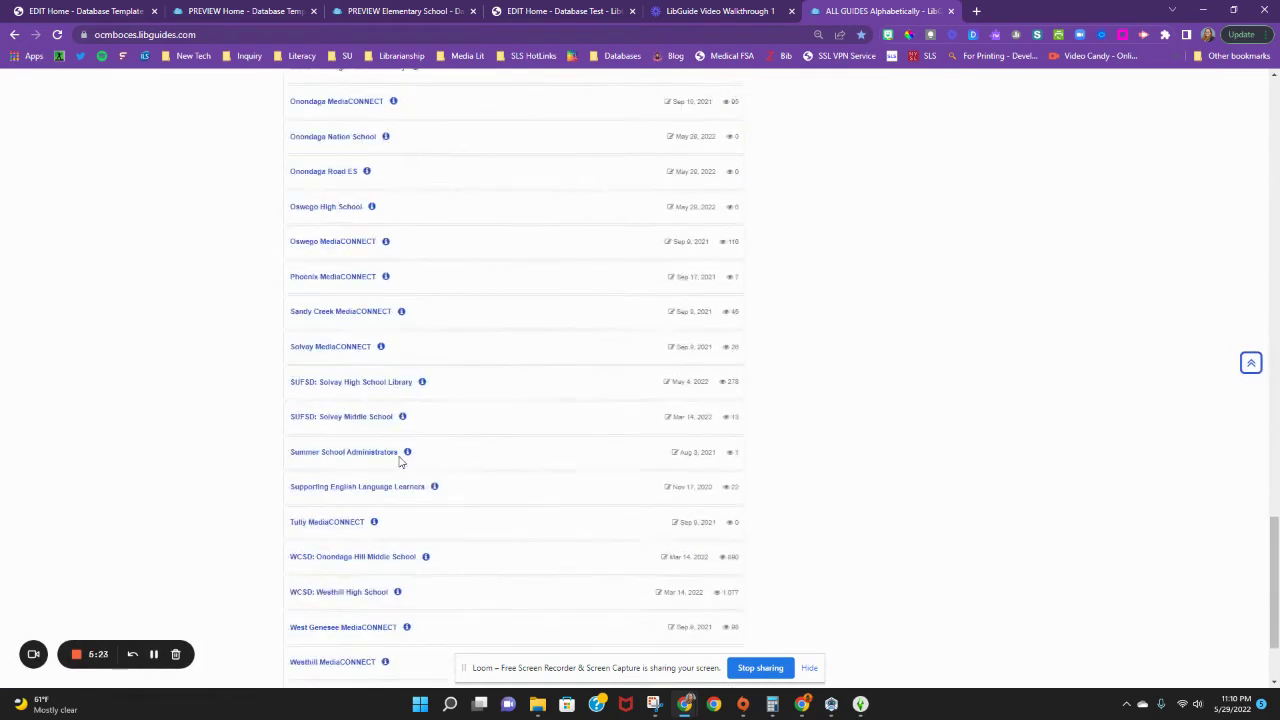
{"action": "scroll", "coordinate": [398, 461], "scroll_direction": "down", "scroll_amount": 1}
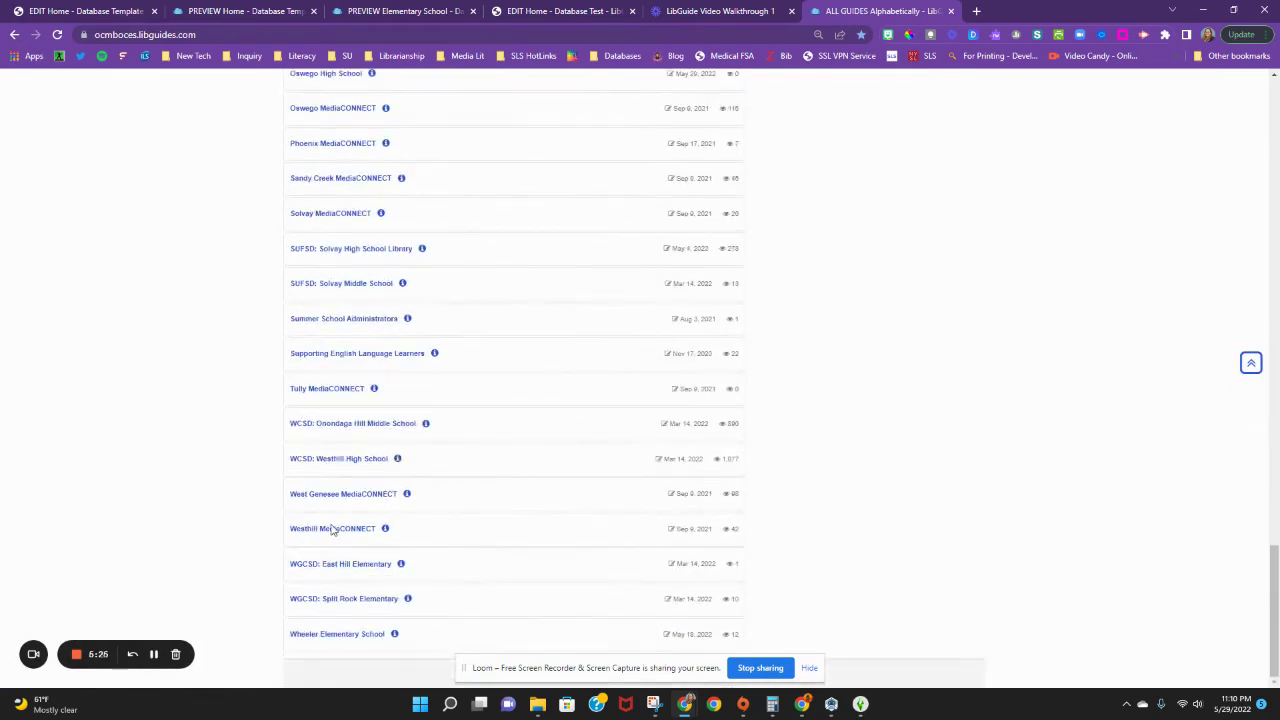
{"action": "left_click", "coordinate": [338, 461]}
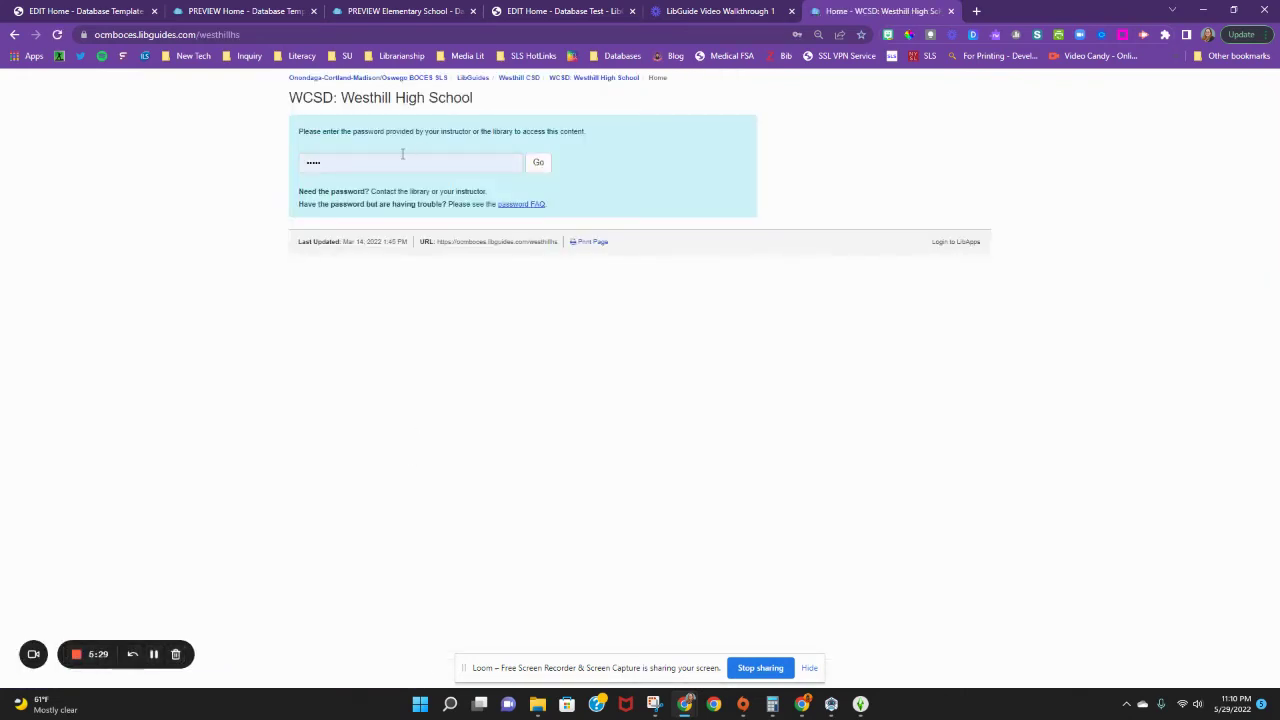
Step: Replace the prefilled entry with the guide's access password, unlock the guide and dismiss the browser's offer to update the saved password
{"action": "double_click", "coordinate": [402, 160]}
{"action": "type", "text": "•••"}
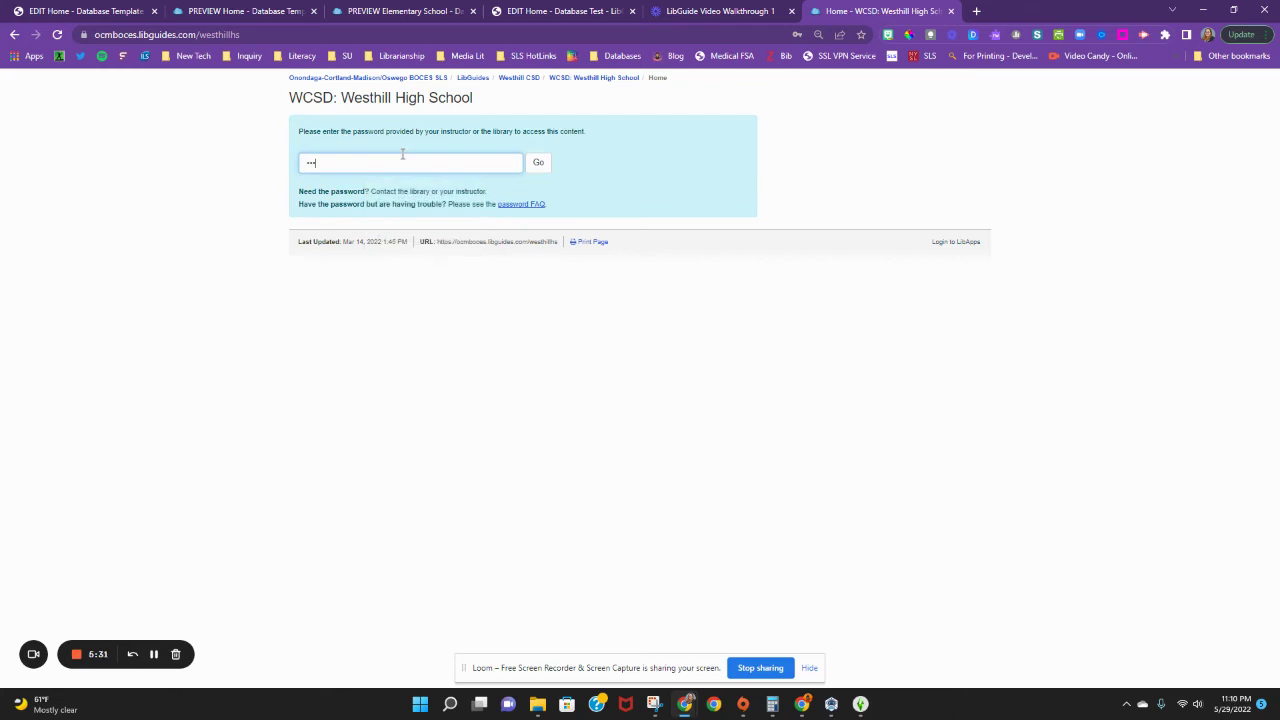
{"action": "type", "text": "•"}
{"action": "key", "text": "Return"}
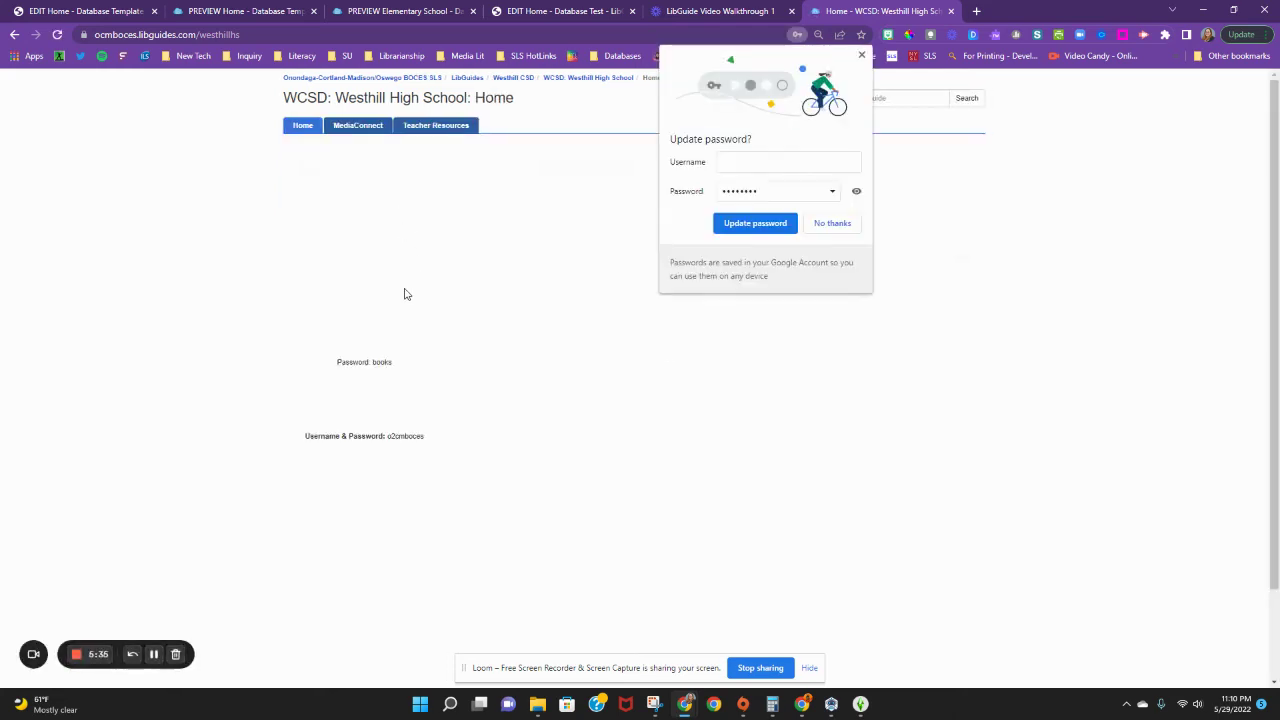
{"action": "left_click", "coordinate": [862, 55]}
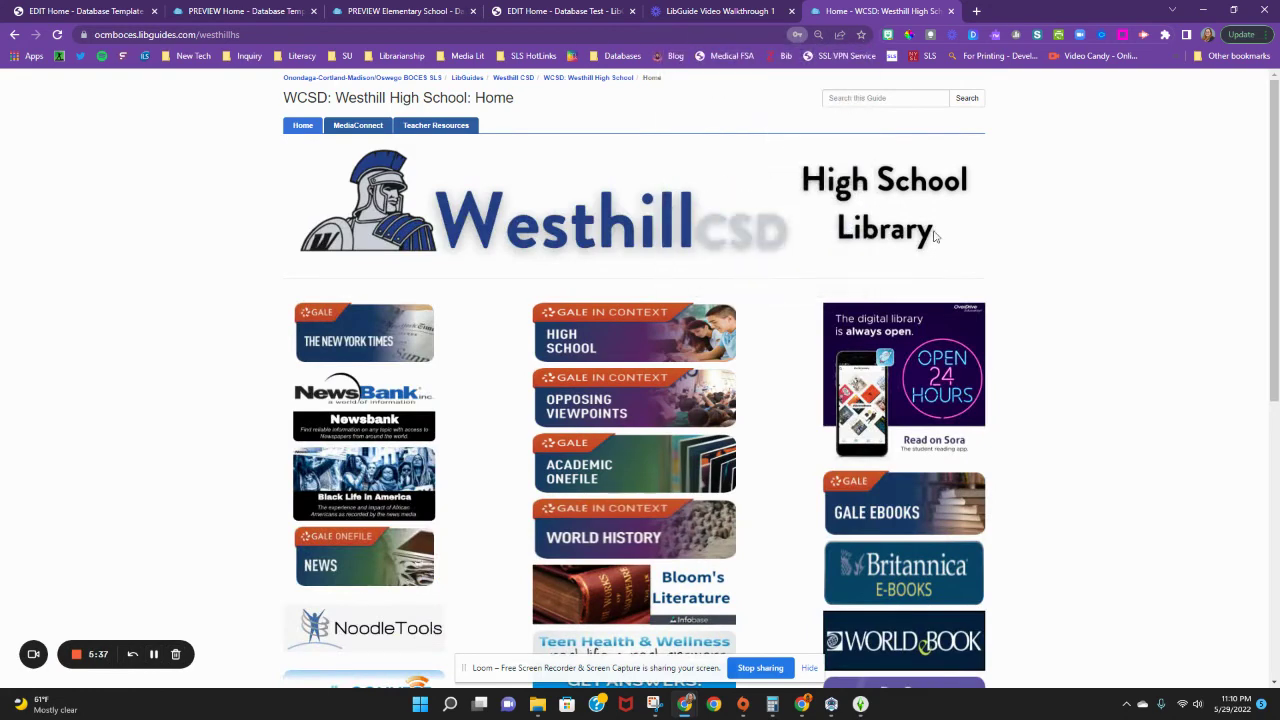
Step: Examine the Westhill High School guide's database icon columns and its librarian contact banner
{"action": "scroll", "coordinate": [1091, 311], "scroll_direction": "down", "scroll_amount": 1}
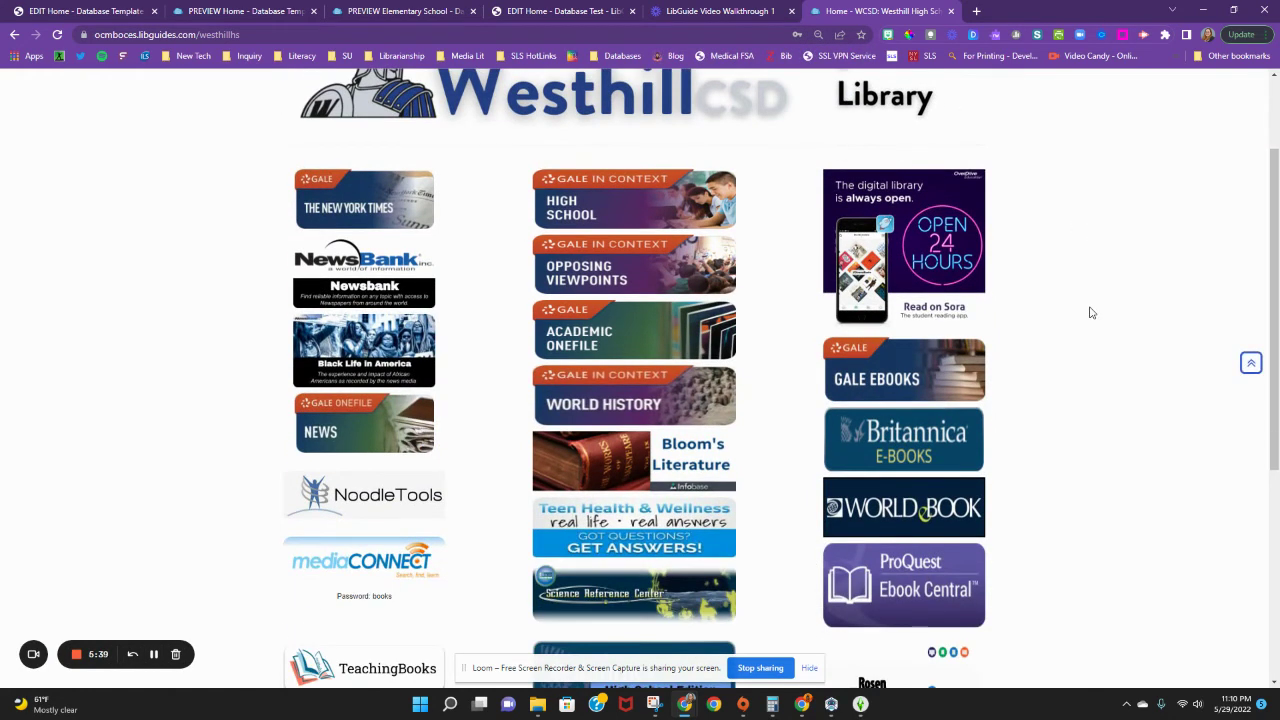
{"action": "scroll", "coordinate": [1091, 313], "scroll_direction": "down", "scroll_amount": 3}
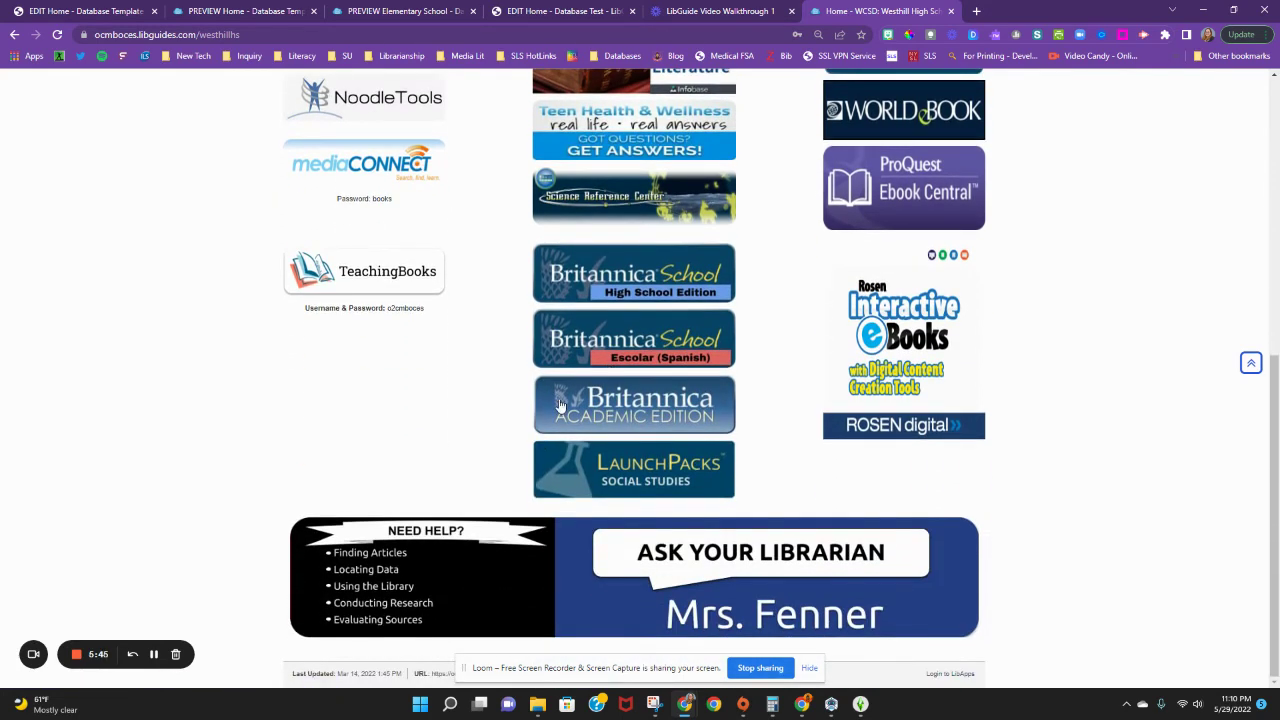
{"action": "scroll", "coordinate": [578, 394], "scroll_direction": "up", "scroll_amount": 4}
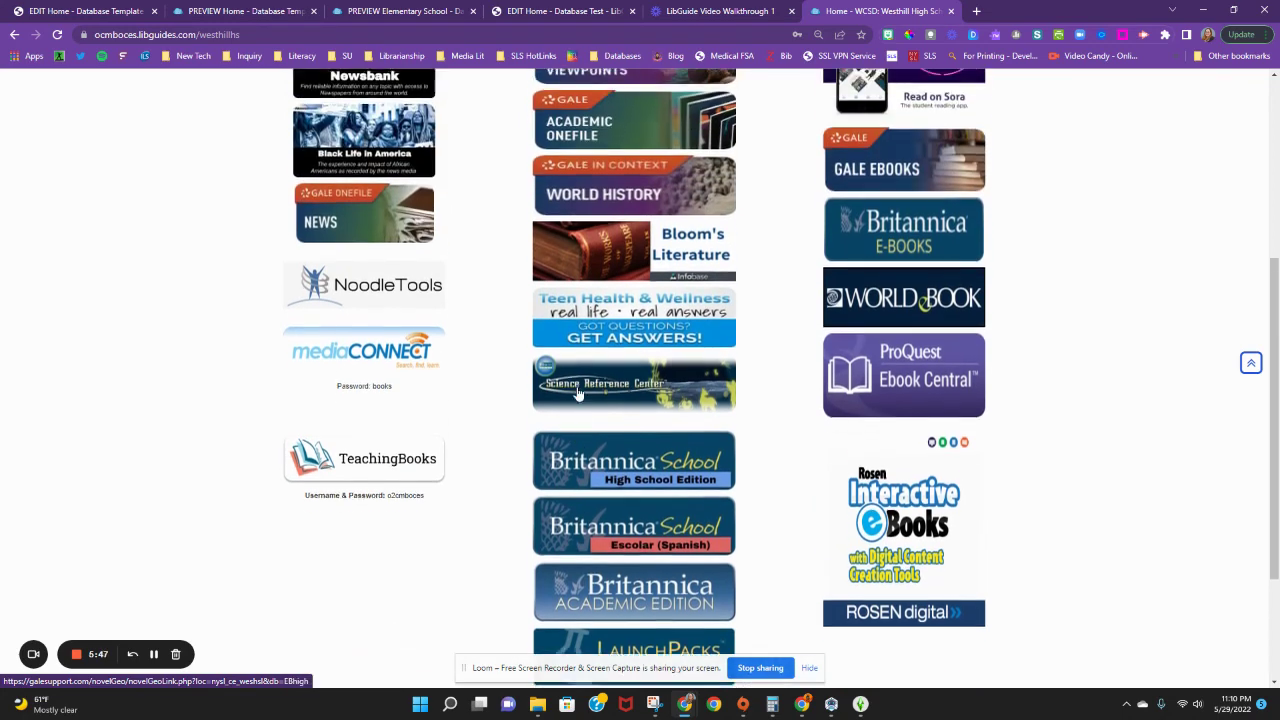
Step: Review the guide's MediaConnect page and the full Teacher Resources page, and return to the guide's Home page
{"action": "scroll", "coordinate": [578, 394], "scroll_direction": "up", "scroll_amount": 2}
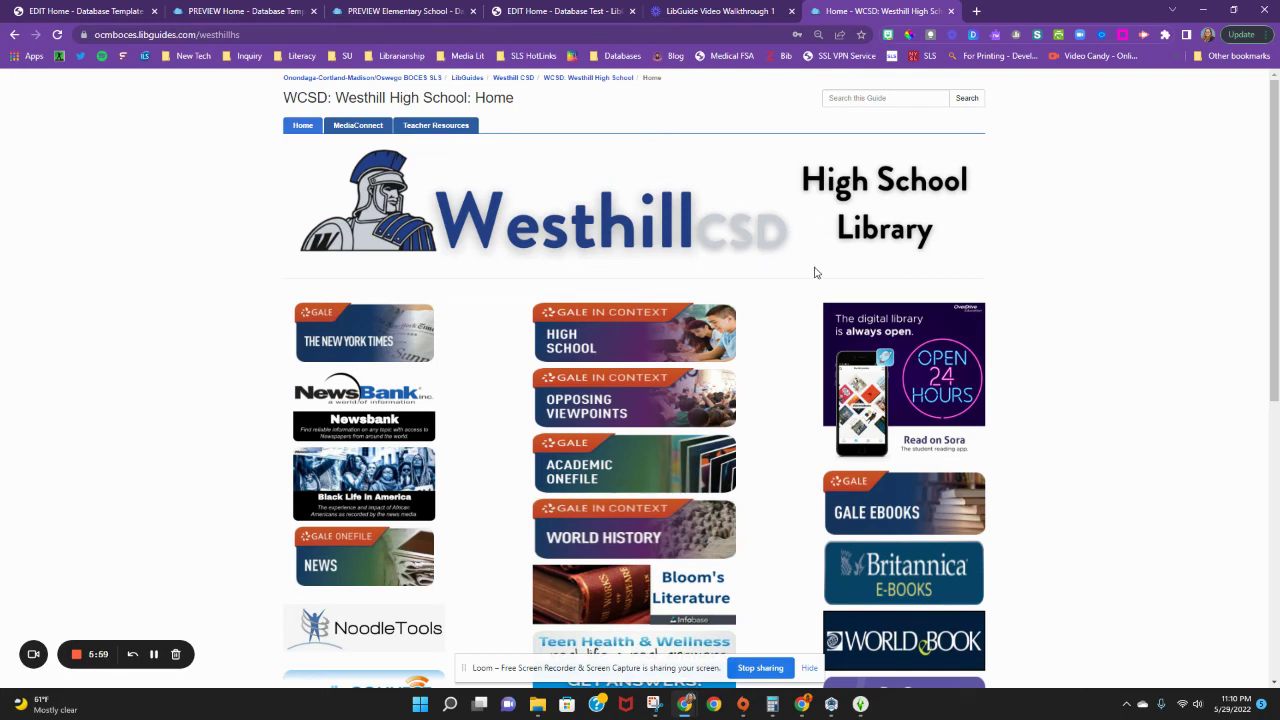
{"action": "left_click", "coordinate": [365, 130]}
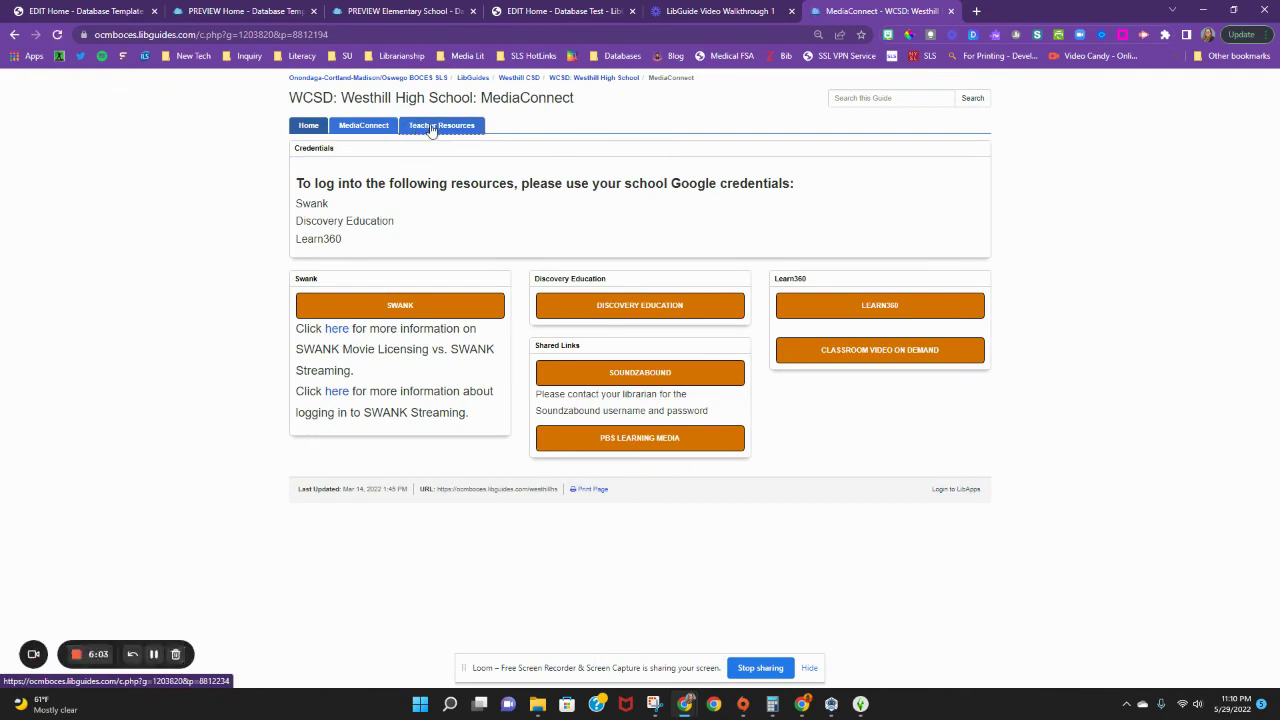
{"action": "left_click", "coordinate": [432, 130]}
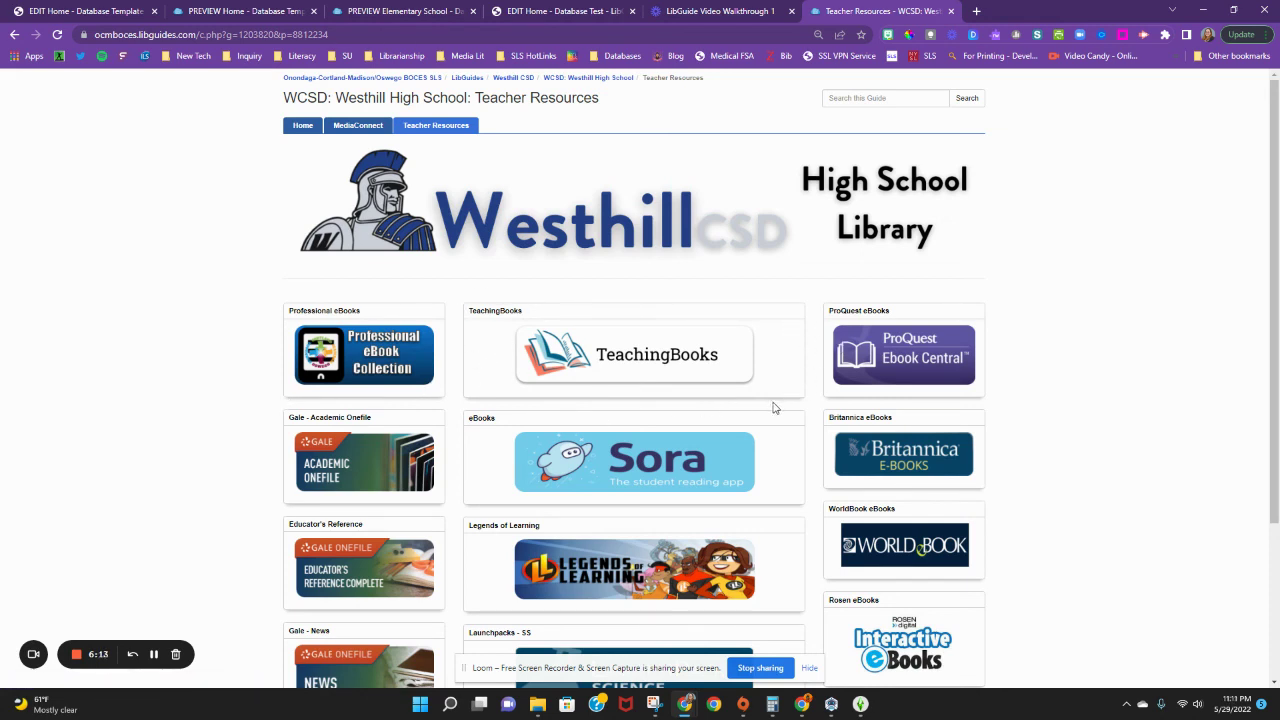
{"action": "scroll", "coordinate": [443, 410], "scroll_direction": "down", "scroll_amount": 3}
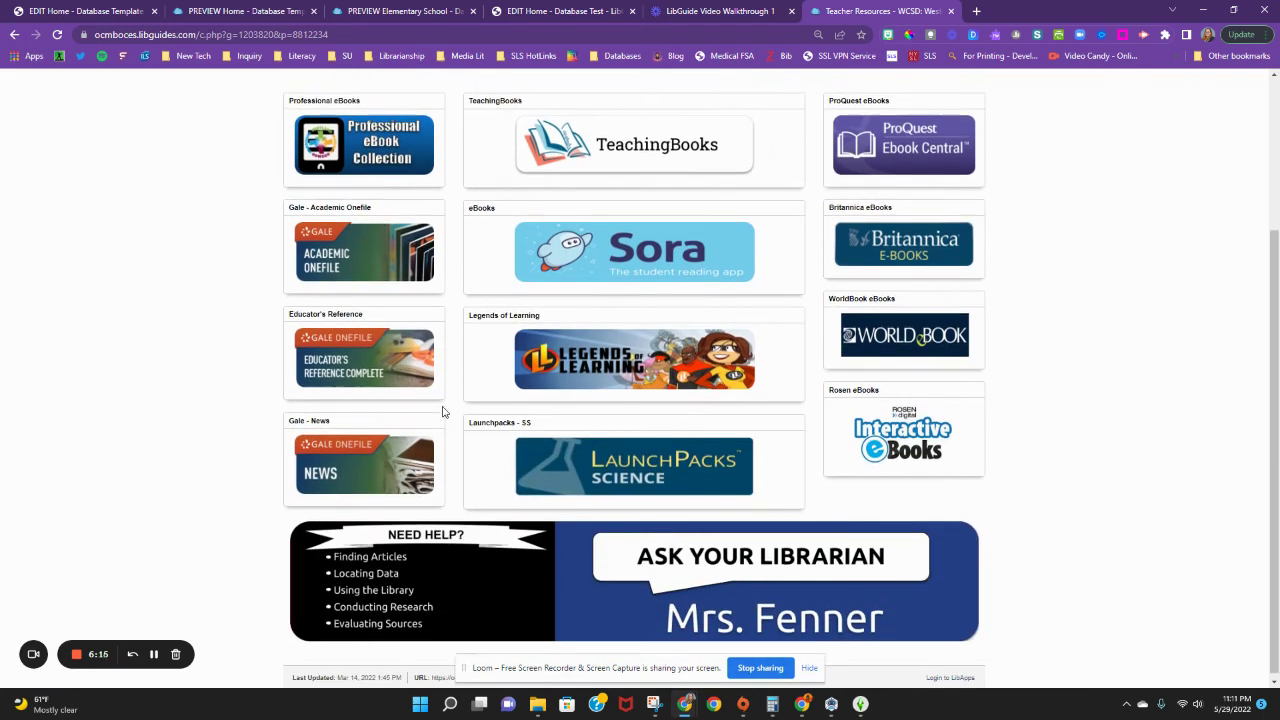
{"action": "scroll", "coordinate": [443, 410], "scroll_direction": "up", "scroll_amount": 3}
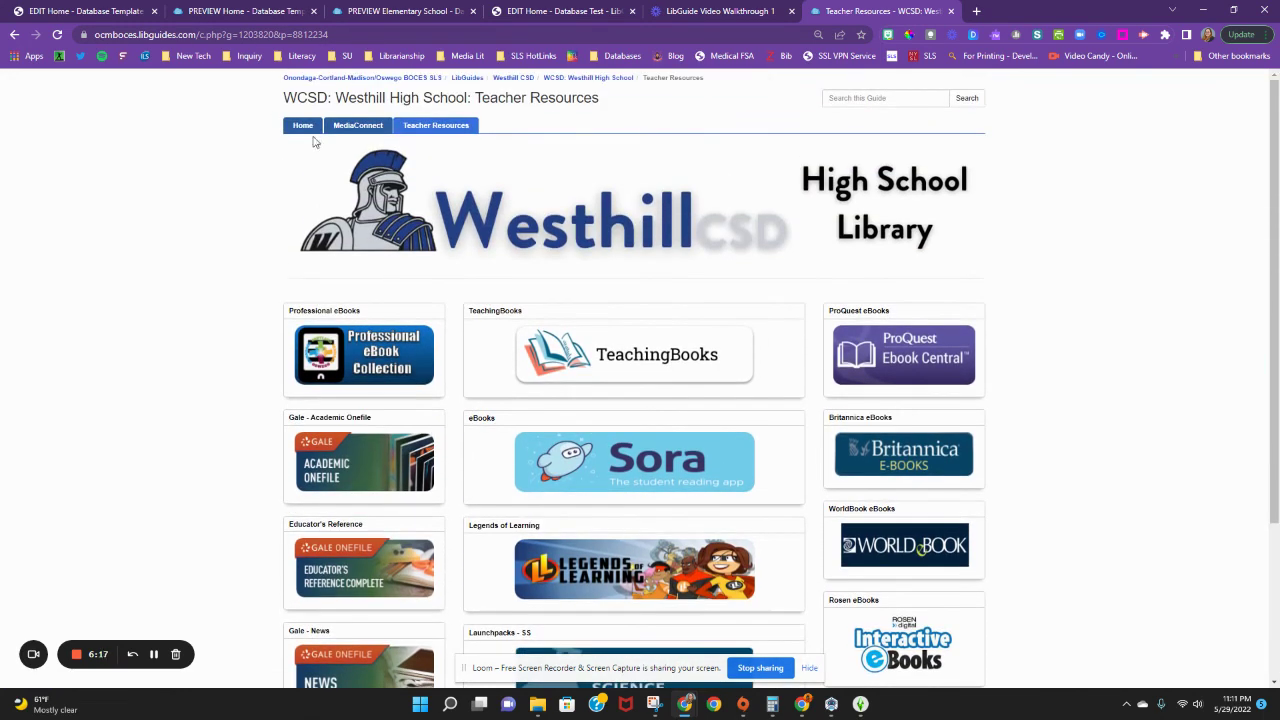
{"action": "left_click", "coordinate": [310, 129]}
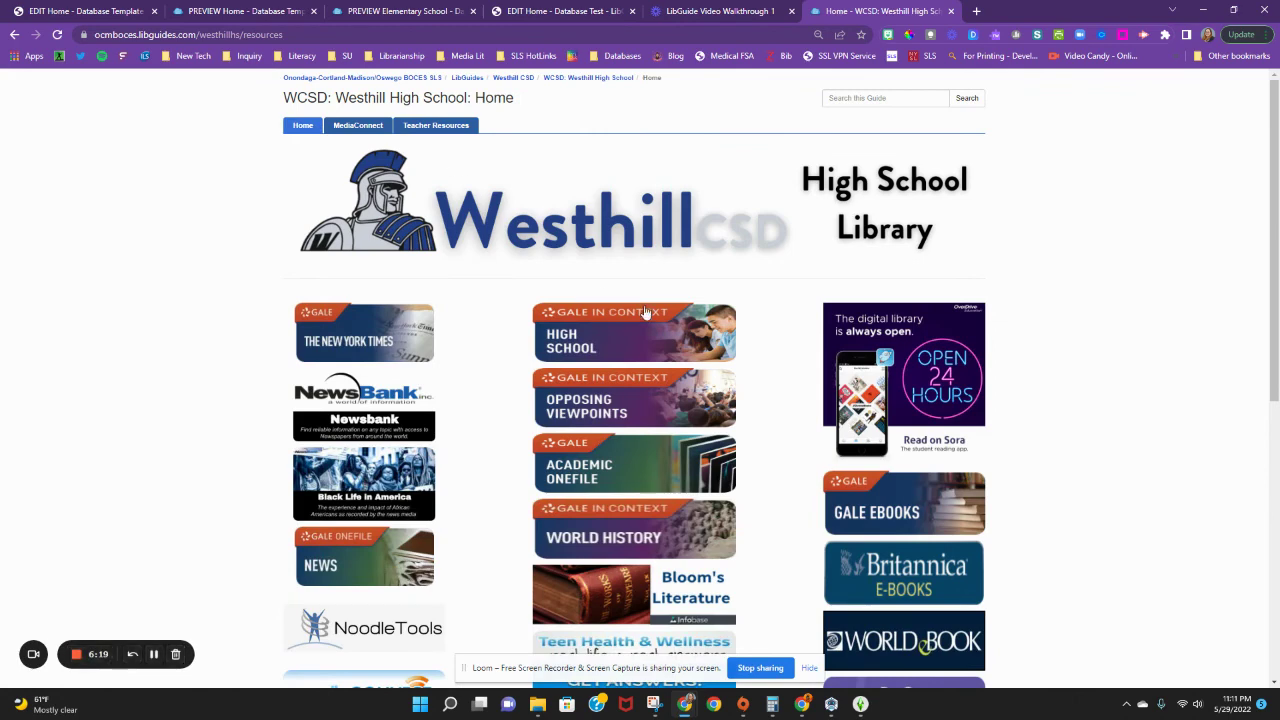